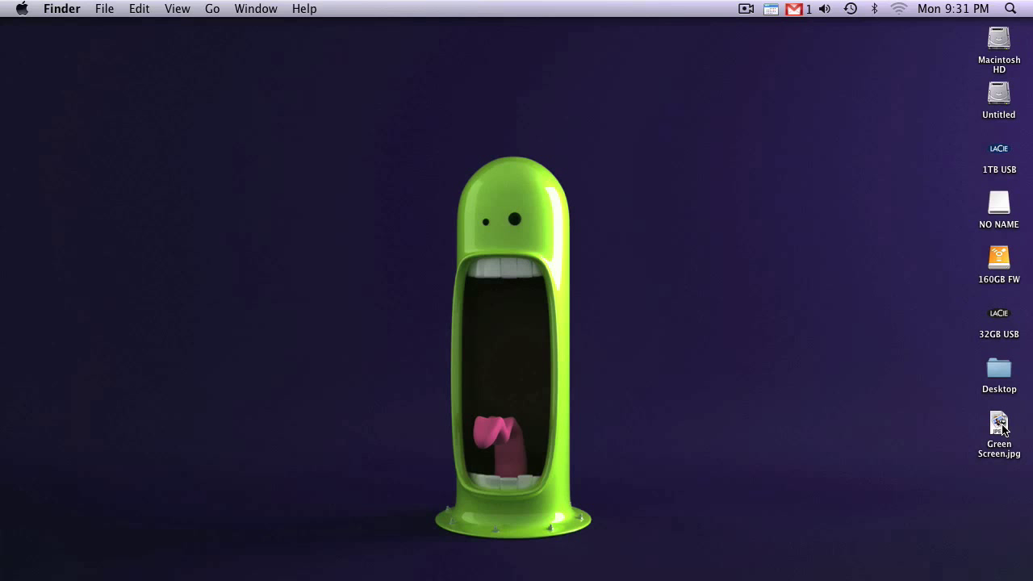
# Step: Open Green Screen.jpg in Photoshop and switch to the Move tool
pyautogui.moveTo(1002, 429); pyautogui.dragTo(423, 555)
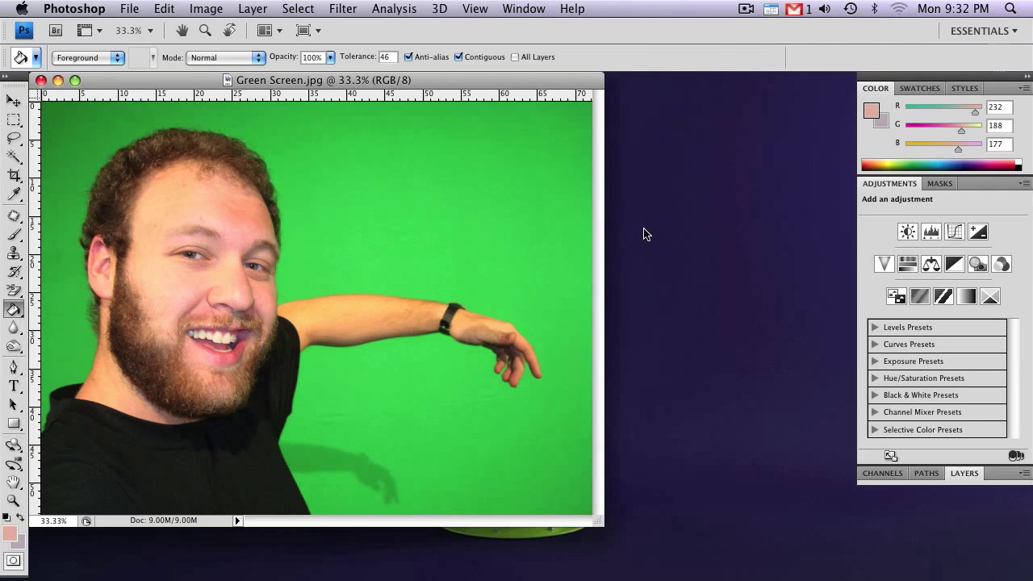
pyautogui.press('v')
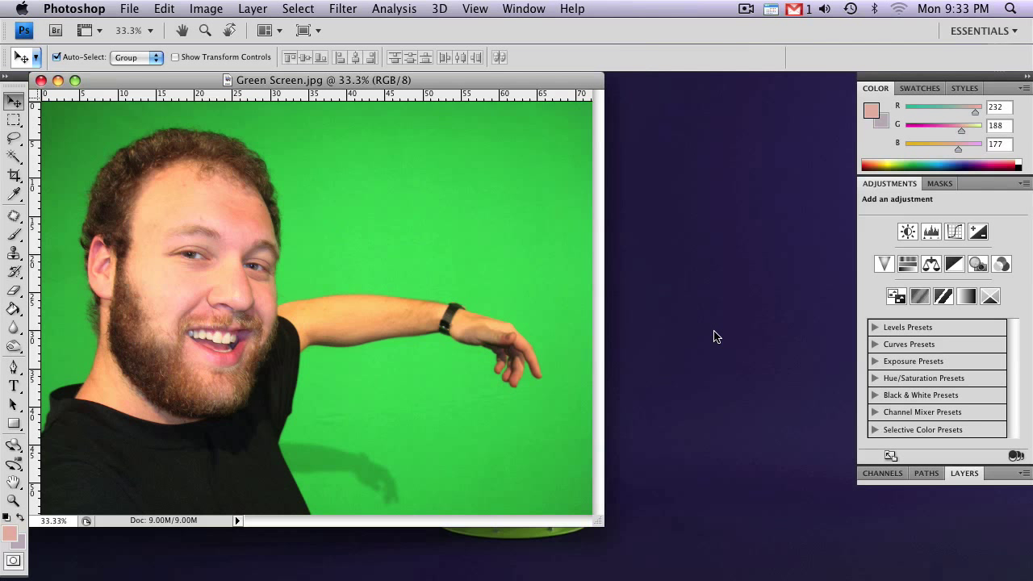
# Step: Choose the Background Eraser Tool and raise its brush size to 200
pyautogui.click(15, 293)
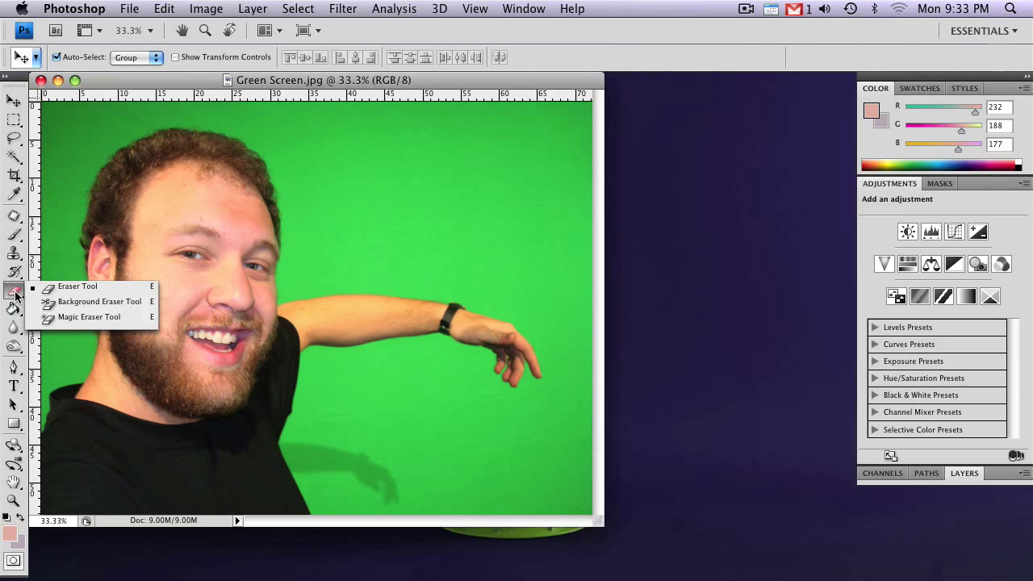
pyautogui.click(89, 305)
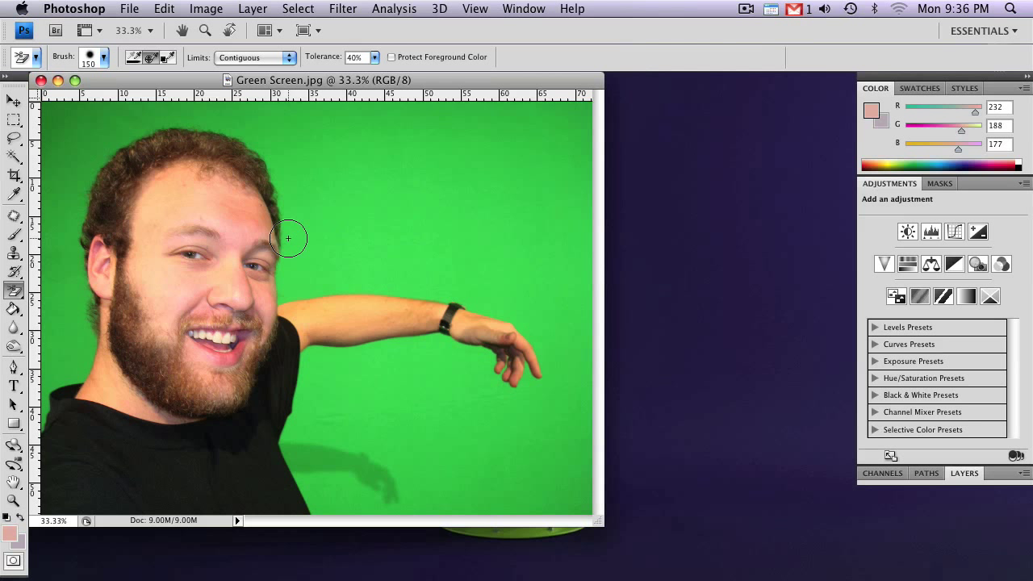
pyautogui.press(']')
pyautogui.press(']')
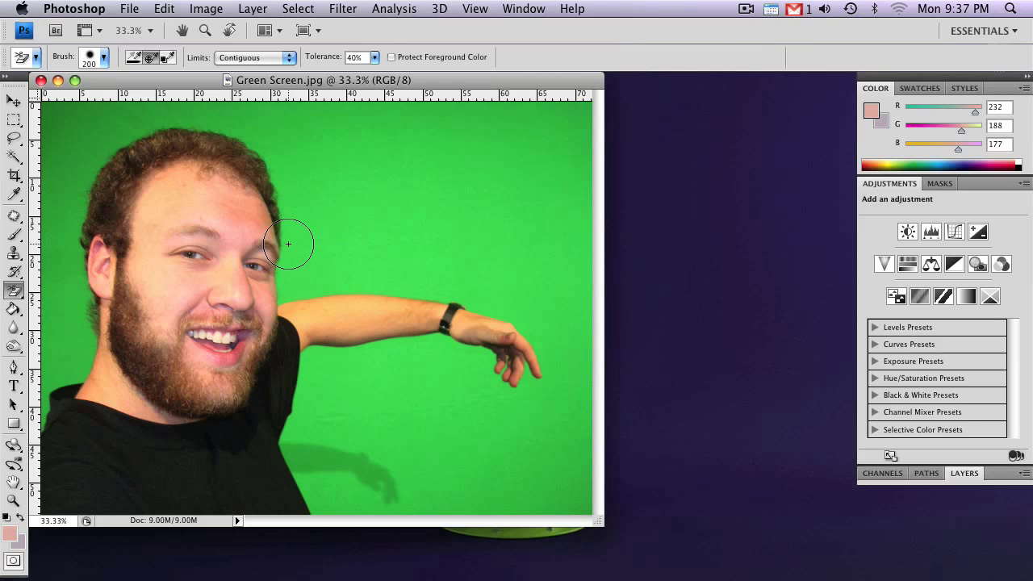
# Step: Erase the green backdrop beside the left and top of the head and around the right cheek
pyautogui.moveTo(288, 243)
pyautogui.mouseDown()
pyautogui.moveTo(281, 170)
pyautogui.moveTo(230, 118)
pyautogui.moveTo(128, 126)
pyautogui.moveTo(72, 205)
pyautogui.moveTo(78, 190)
pyautogui.moveTo(64, 257)
pyautogui.moveTo(78, 325)
pyautogui.moveTo(79, 282)
pyautogui.moveTo(86, 298)
pyautogui.moveTo(73, 375)
pyautogui.mouseUp()
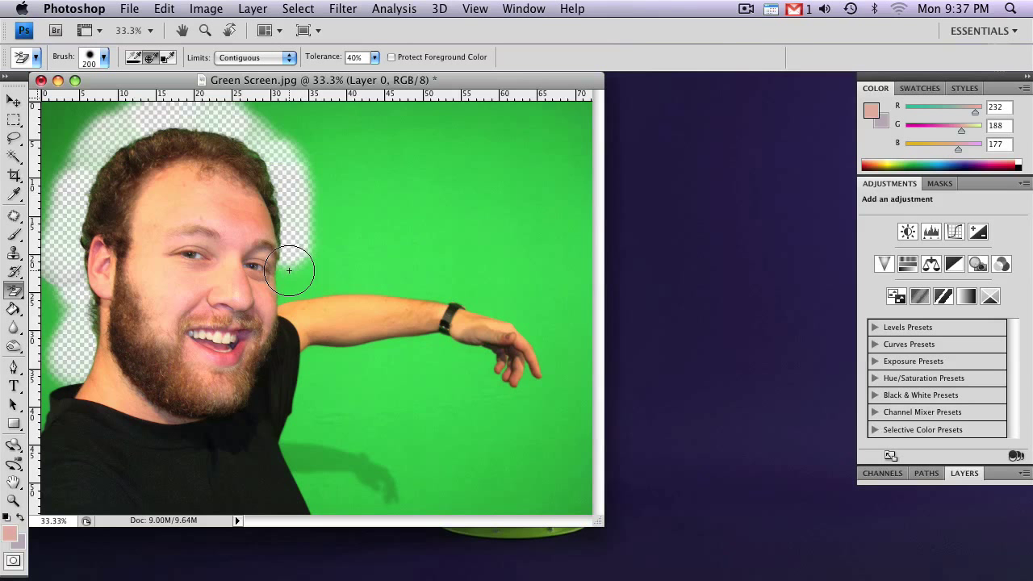
pyautogui.moveTo(292, 272)
pyautogui.mouseDown()
pyautogui.moveTo(288, 295)
pyautogui.moveTo(288, 276)
pyautogui.mouseUp()
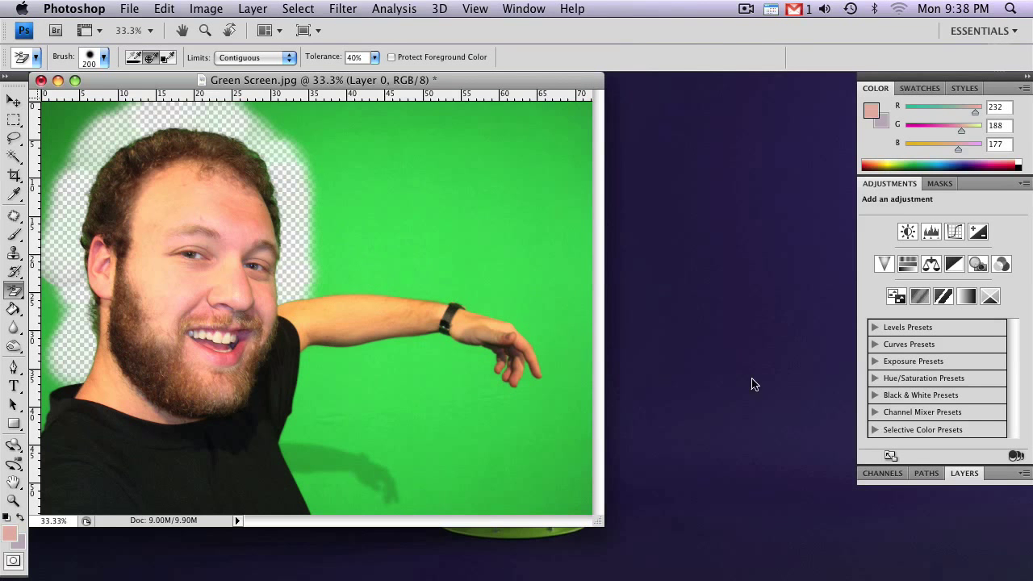
# Step: Float the Layers panel and add a new layer placed below the photo layer
pyautogui.moveTo(964, 473); pyautogui.dragTo(699, 193)
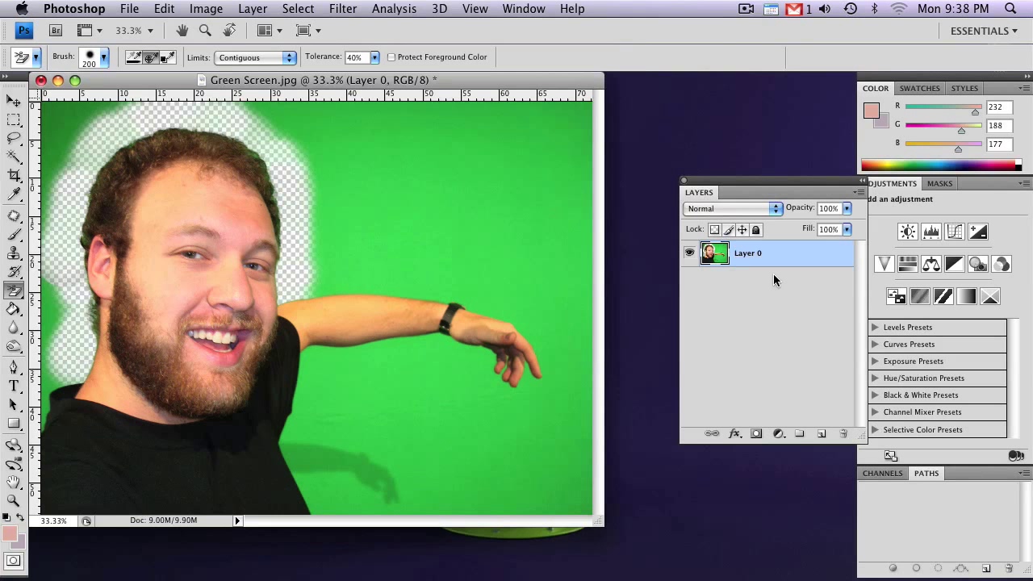
pyautogui.click(821, 433)
pyautogui.press('super+bracketleft')
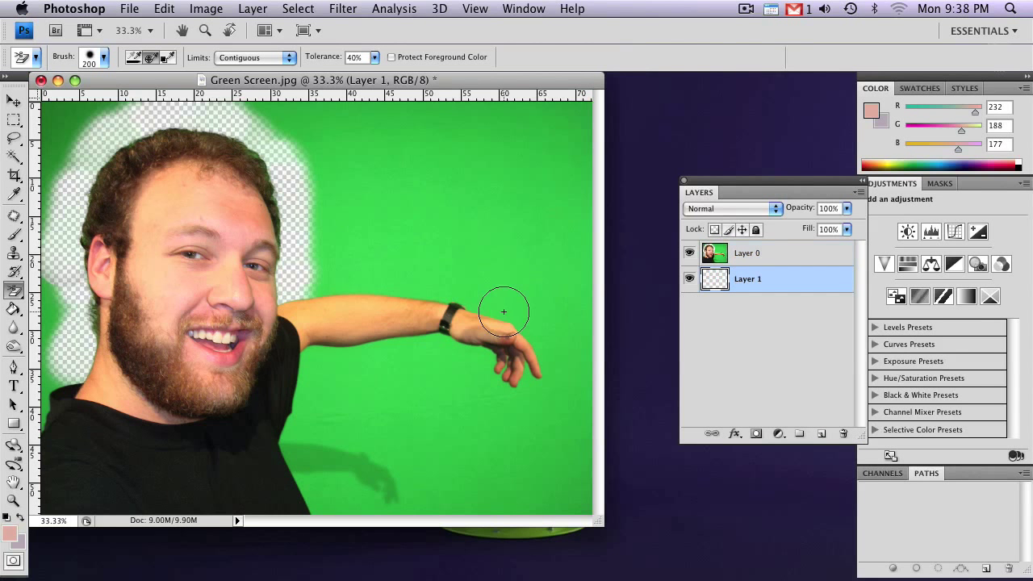
# Step: Fill the new layer with a pale pinkish-grey background colour (#c3b8c4)
pyautogui.click(16, 549)
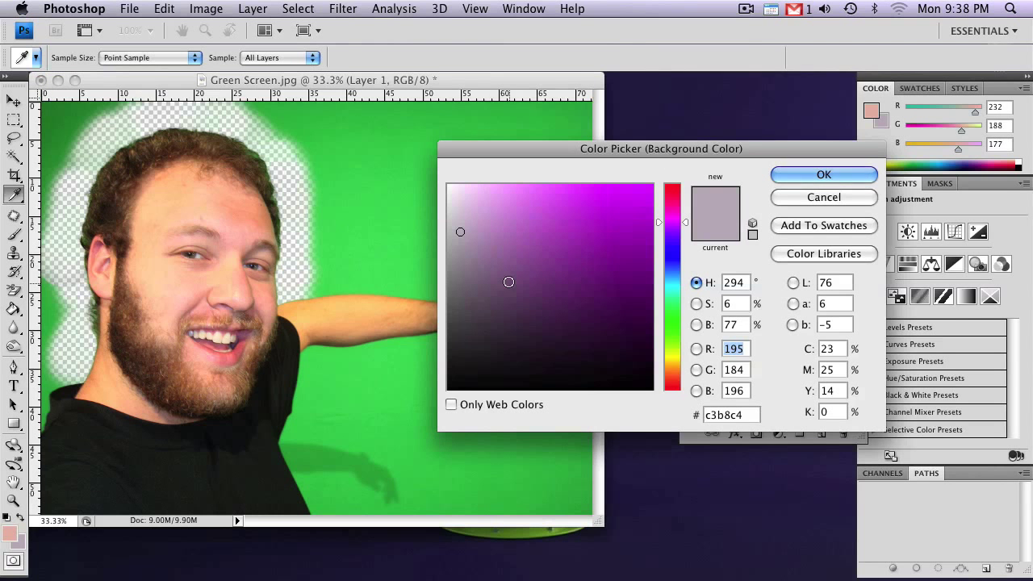
pyautogui.click(462, 209)
pyautogui.moveTo(462, 209); pyautogui.dragTo(451, 221)
pyautogui.click(823, 175)
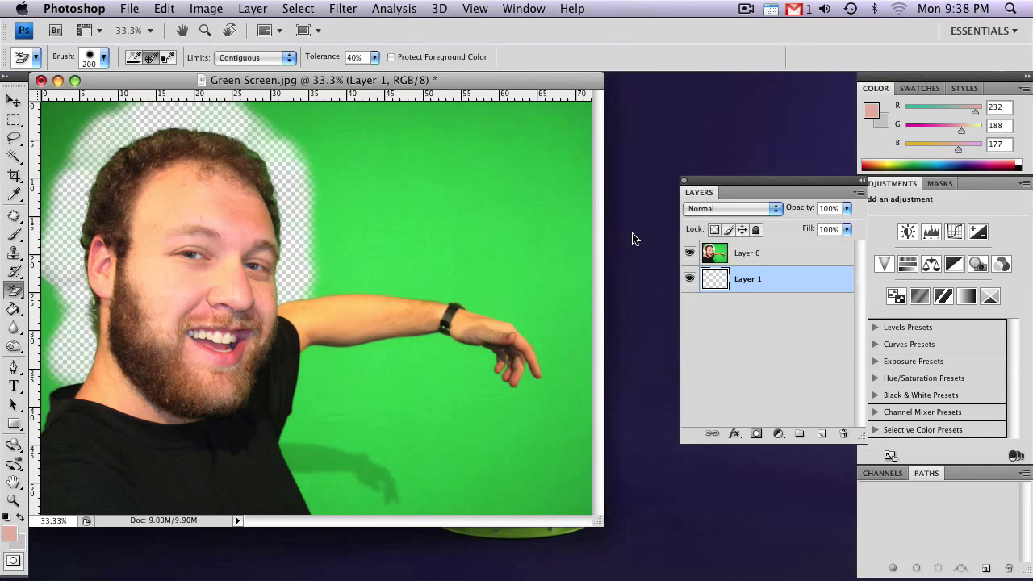
pyautogui.press('super+BackSpace')
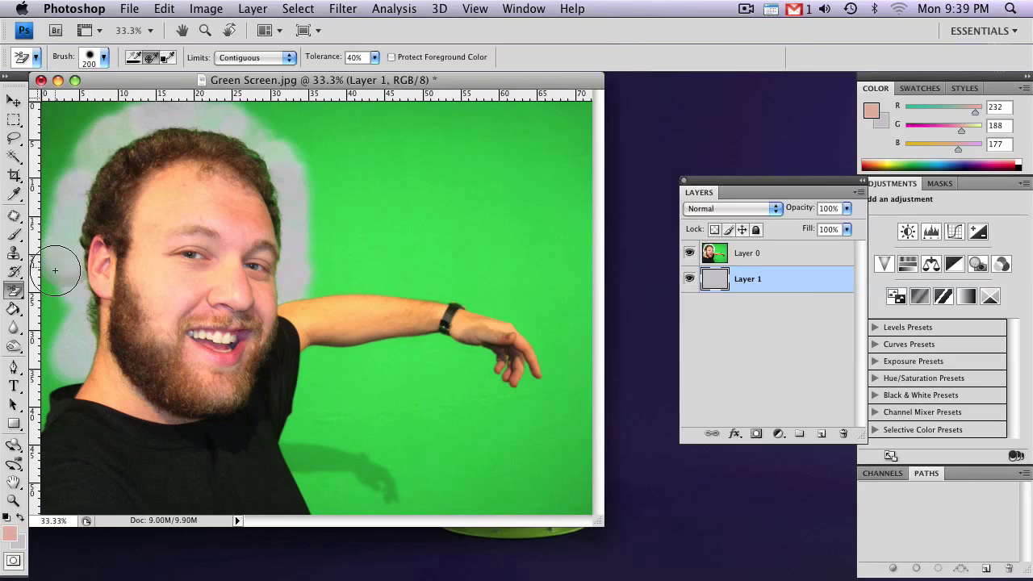
# Step: Erase more green along the head's right side, then shift the background colour's hue toward red
pyautogui.click(711, 257)
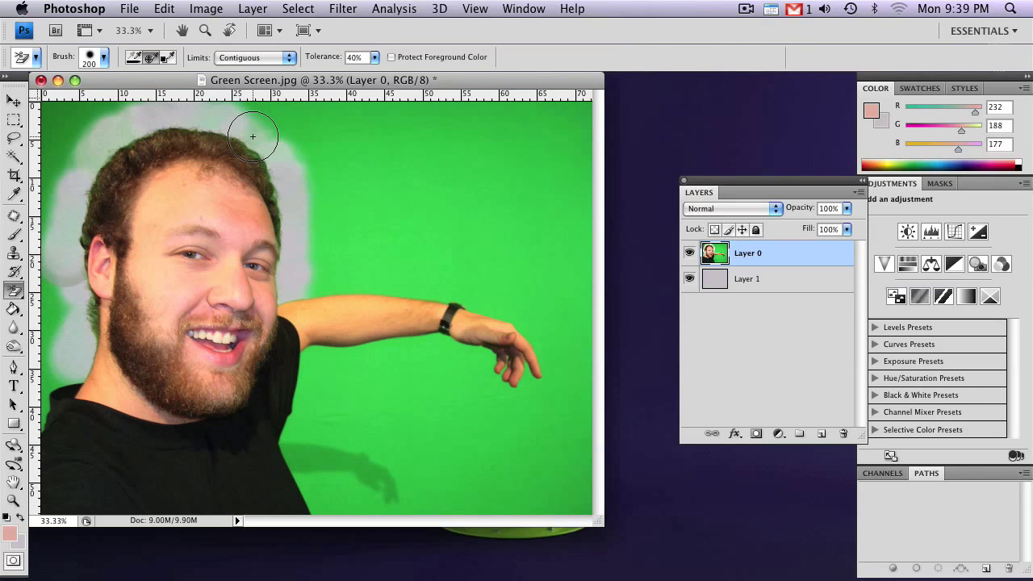
pyautogui.moveTo(253, 136)
pyautogui.mouseDown()
pyautogui.moveTo(307, 203)
pyautogui.moveTo(296, 293)
pyautogui.moveTo(300, 240)
pyautogui.moveTo(280, 148)
pyautogui.moveTo(208, 104)
pyautogui.moveTo(225, 122)
pyautogui.moveTo(127, 121)
pyautogui.moveTo(71, 192)
pyautogui.moveTo(88, 194)
pyautogui.moveTo(69, 256)
pyautogui.moveTo(82, 349)
pyautogui.moveTo(68, 292)
pyautogui.moveTo(72, 179)
pyautogui.moveTo(187, 113)
pyautogui.moveTo(284, 148)
pyautogui.moveTo(297, 216)
pyautogui.moveTo(280, 178)
pyautogui.mouseUp()
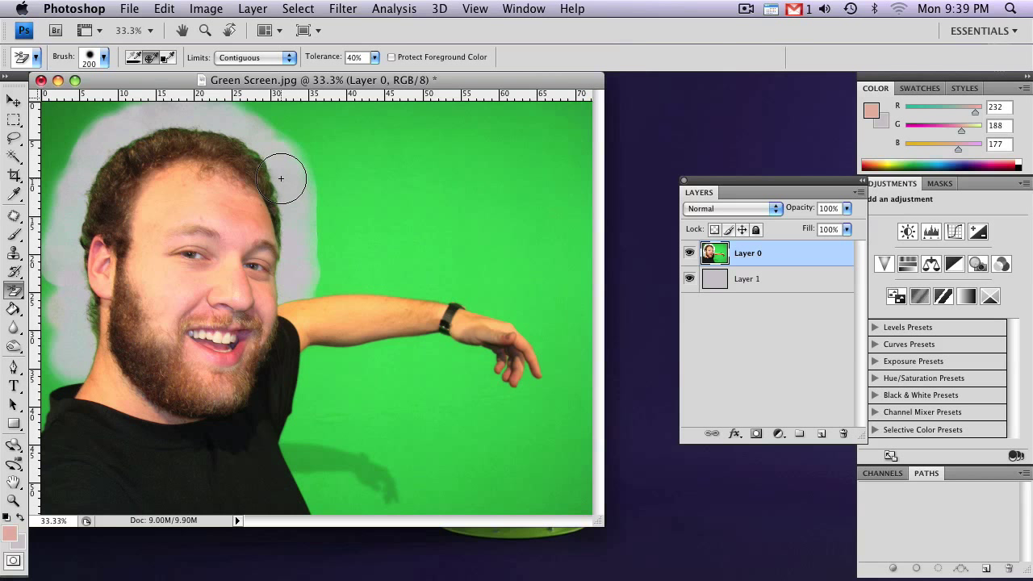
pyautogui.click(707, 282)
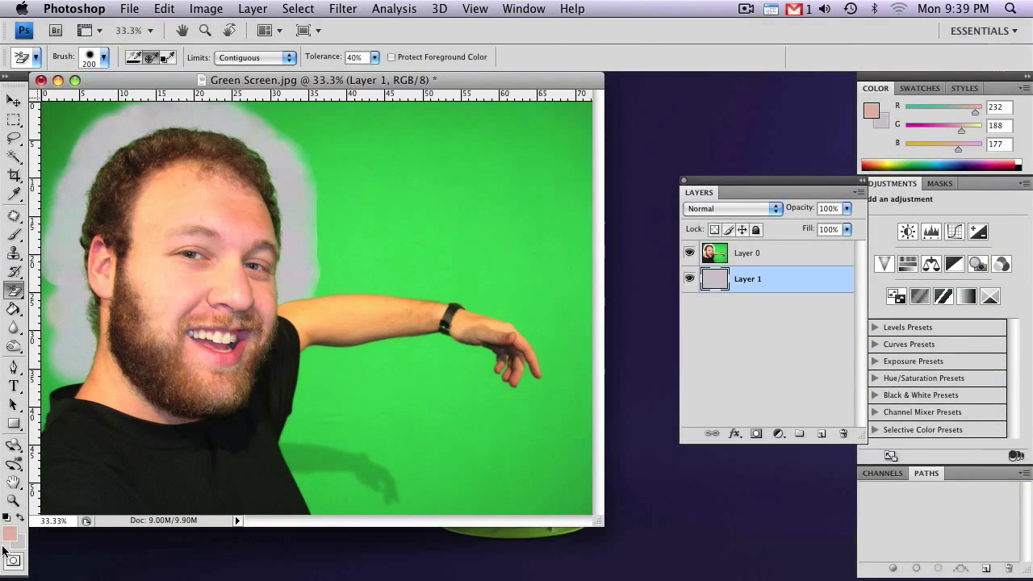
pyautogui.click(18, 539)
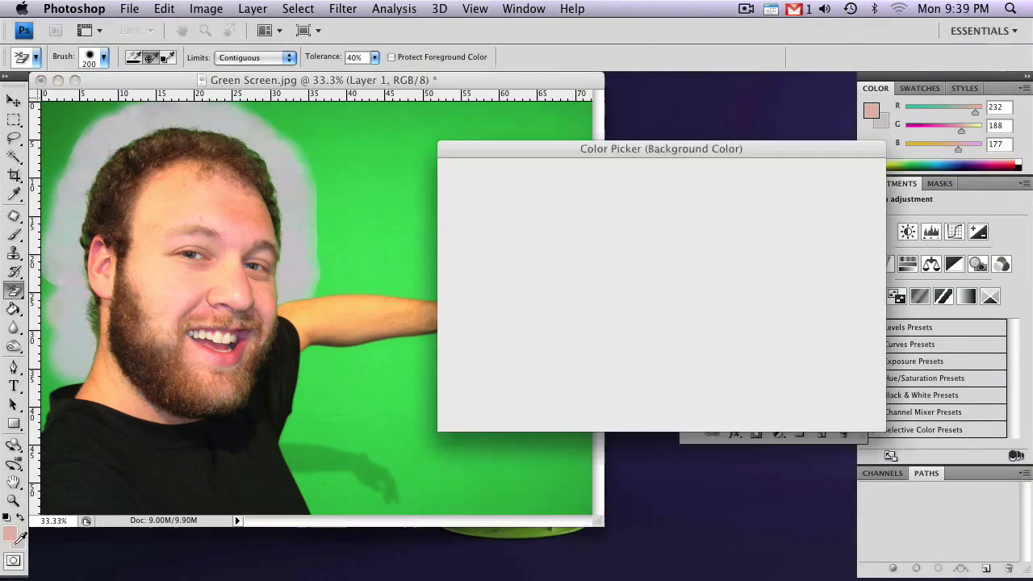
pyautogui.moveTo(674, 327); pyautogui.dragTo(670, 300)
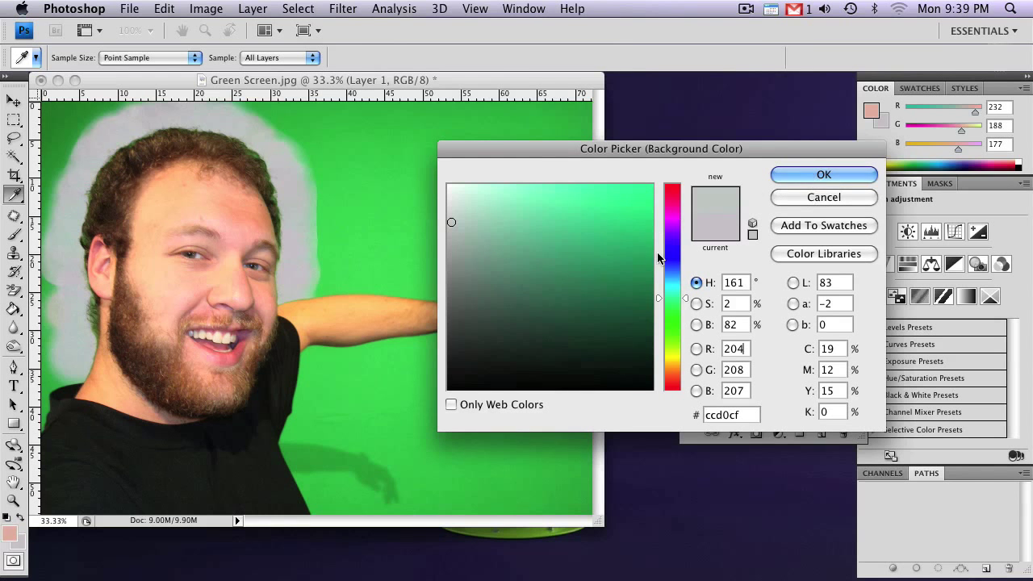
pyautogui.moveTo(658, 256); pyautogui.dragTo(674, 184)
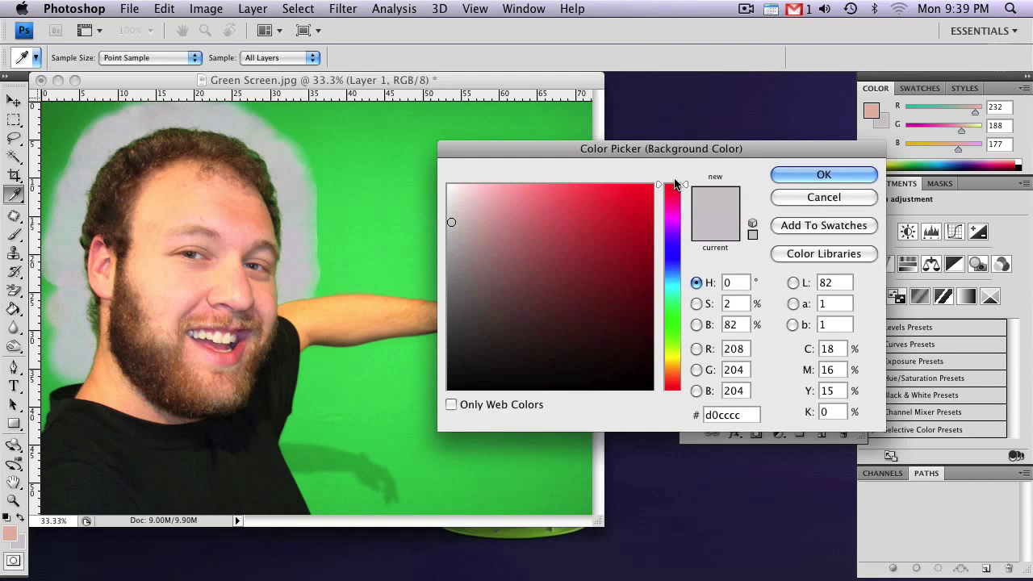
pyautogui.click(822, 174)
# Step: Refill Layer 1 with a pinkish-grey background colour and reselect Layer 0
pyautogui.press('e')
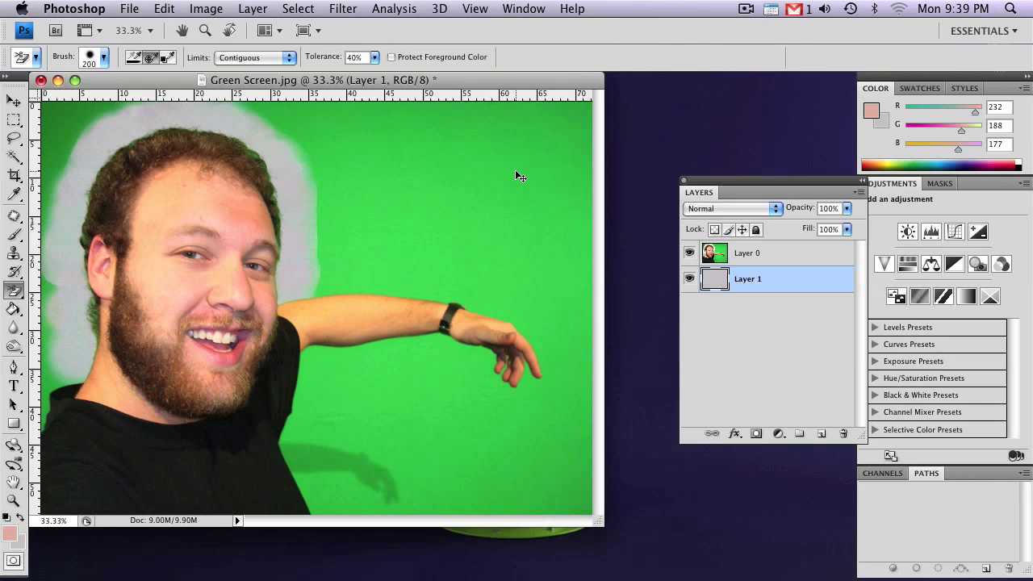
pyautogui.click(16, 547)
pyautogui.moveTo(509, 222); pyautogui.dragTo(461, 223)
pyautogui.click(847, 177)
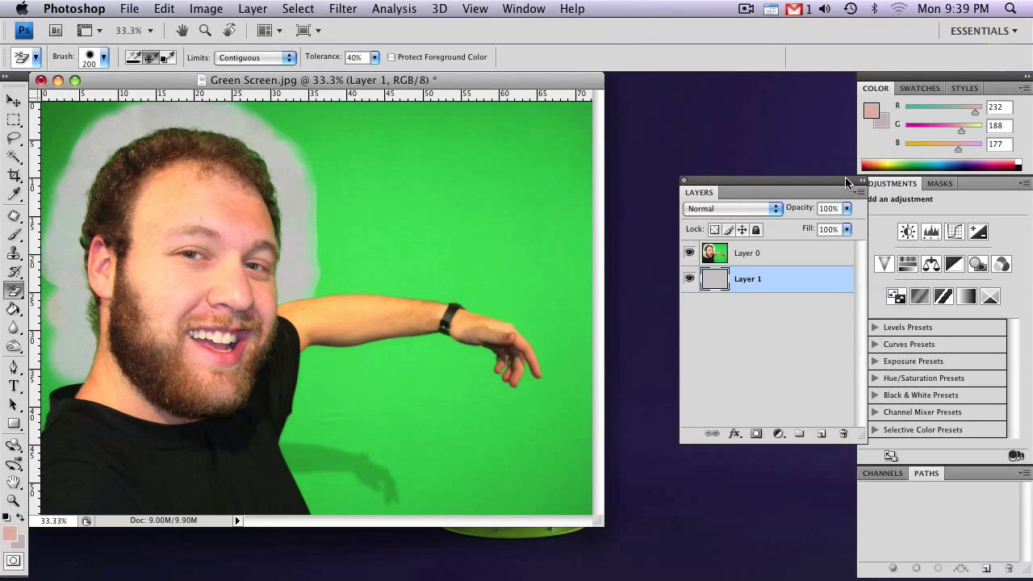
pyautogui.hotkey('alt', 'BackSpace')
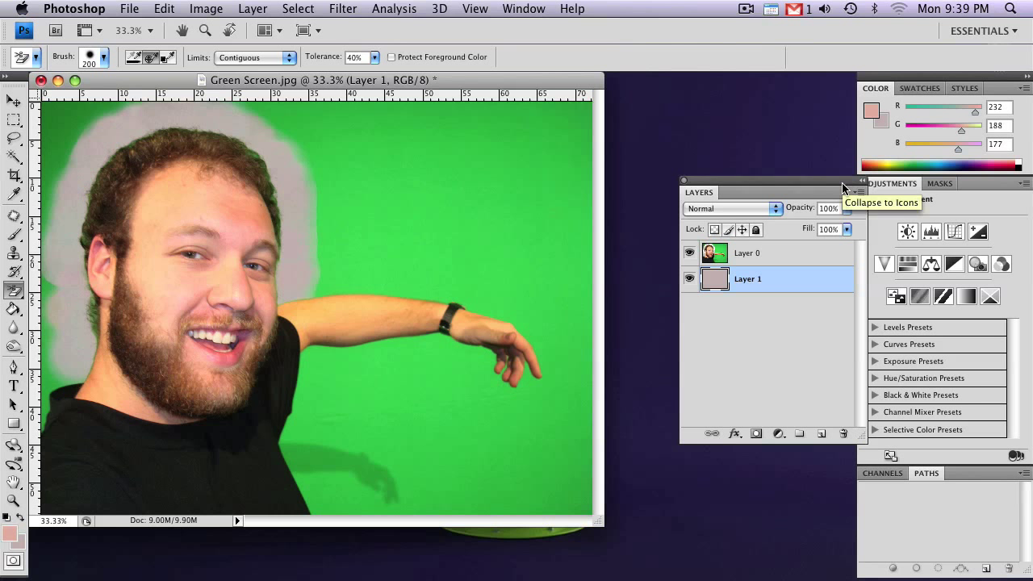
pyautogui.click(727, 255)
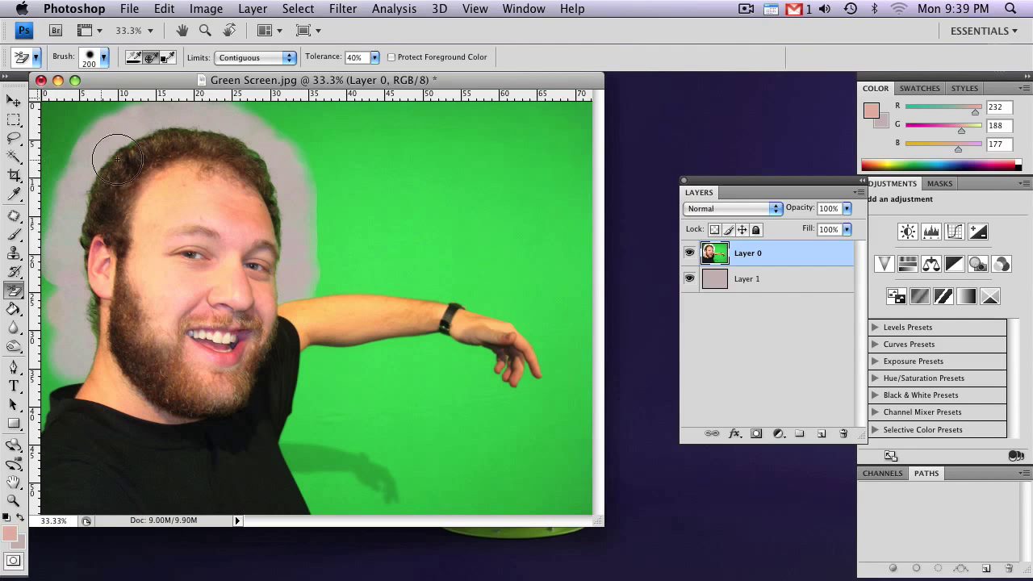
# Step: Erase the green beside the right cheek, then set the Paint Bucket's mode to Clear
pyautogui.click(318, 247)
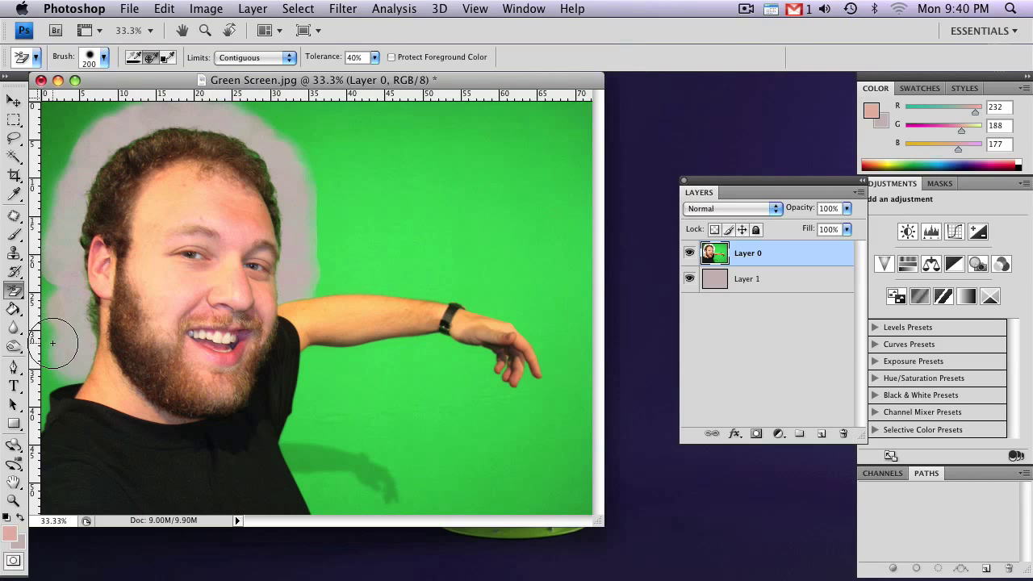
pyautogui.click(12, 310)
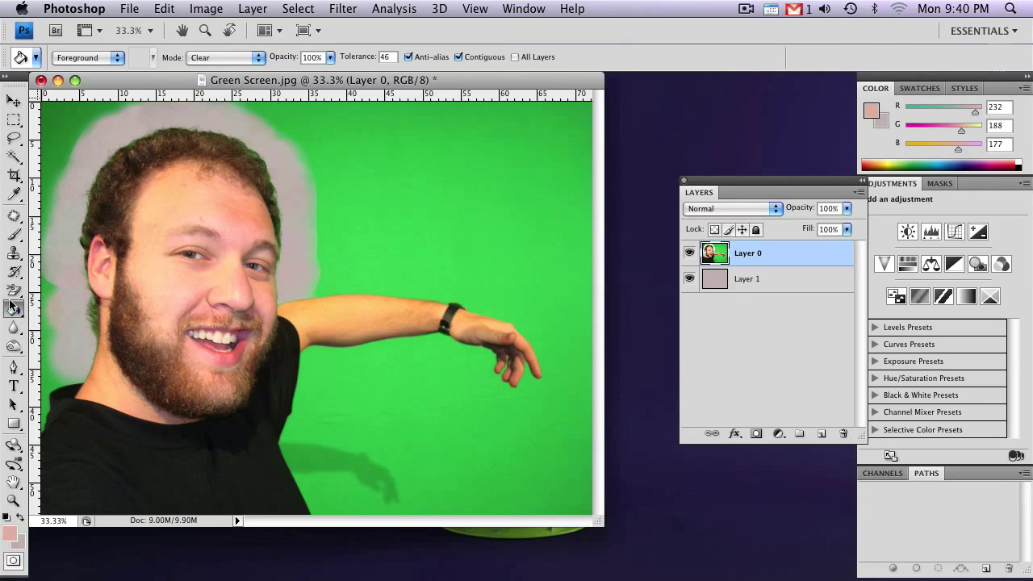
pyautogui.click(12, 310)
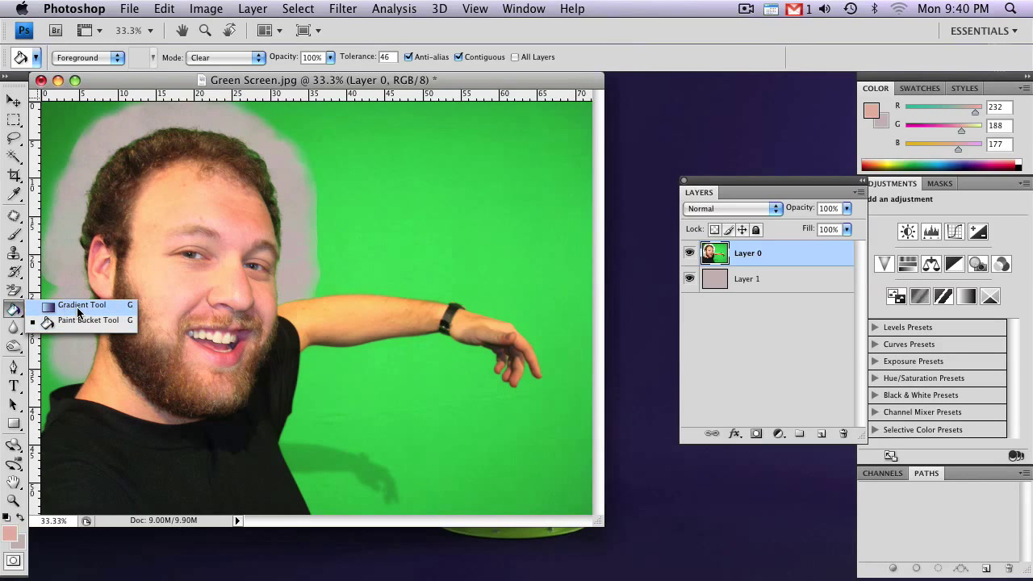
pyautogui.click(88, 320)
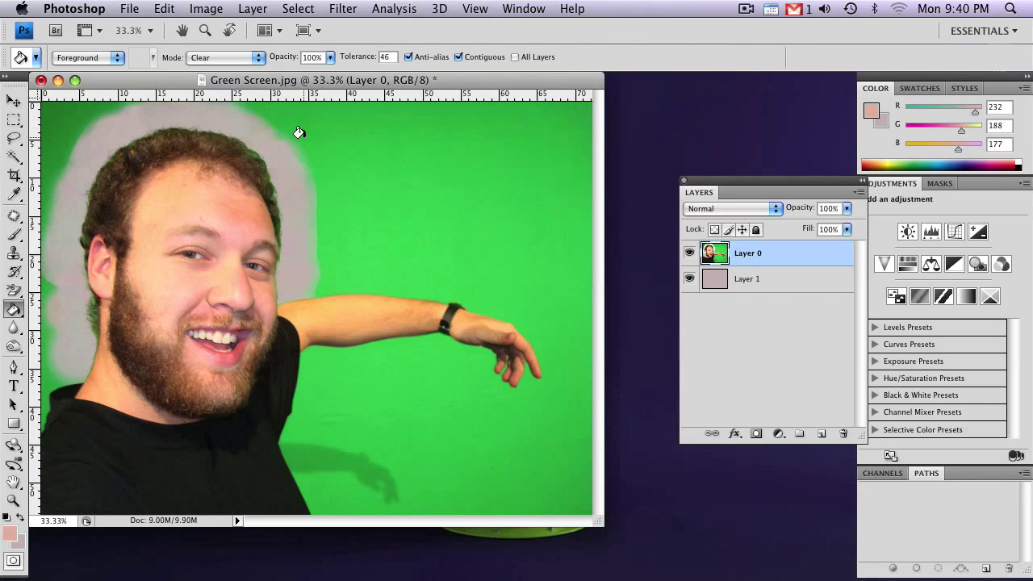
pyautogui.click(221, 57)
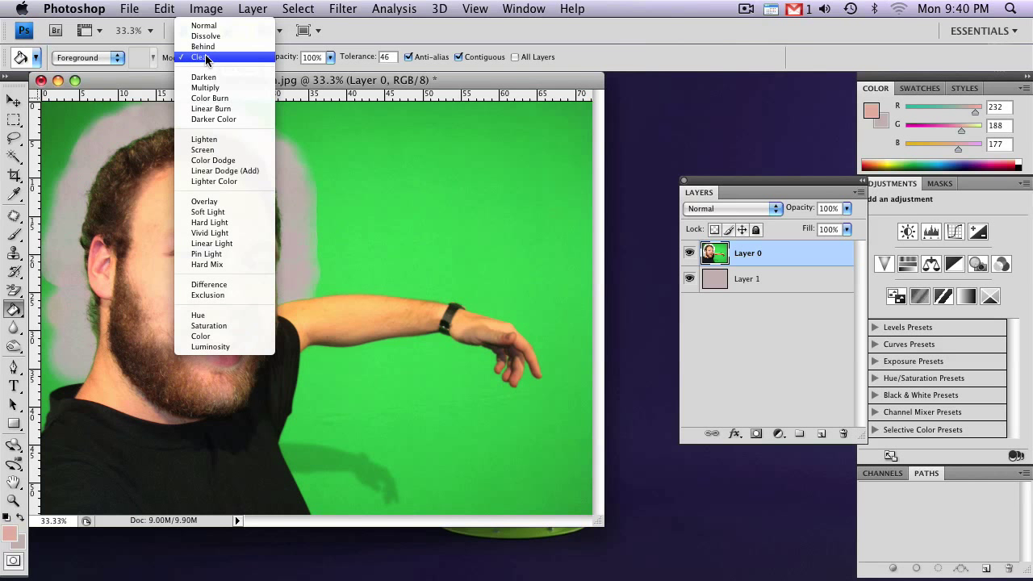
pyautogui.click(205, 56)
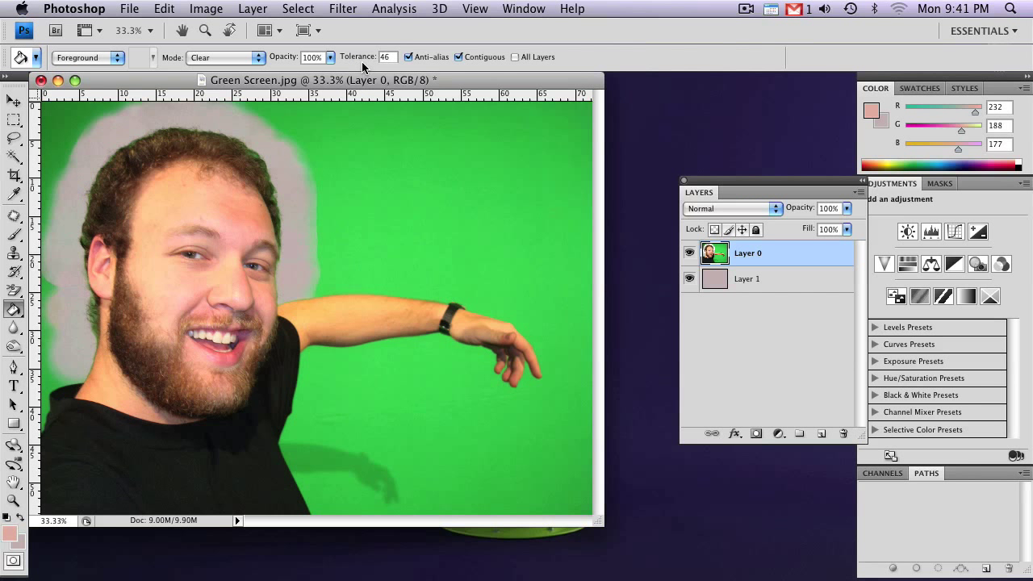
# Step: Clear-fill the green behind the man, on the left side, and beside the head
pyautogui.click(363, 188)
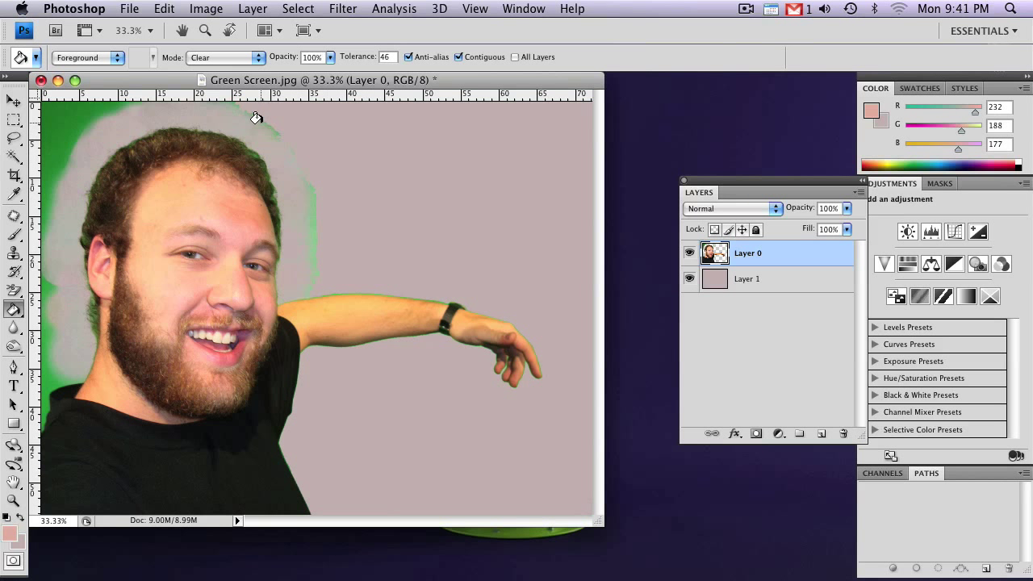
pyautogui.click(56, 129)
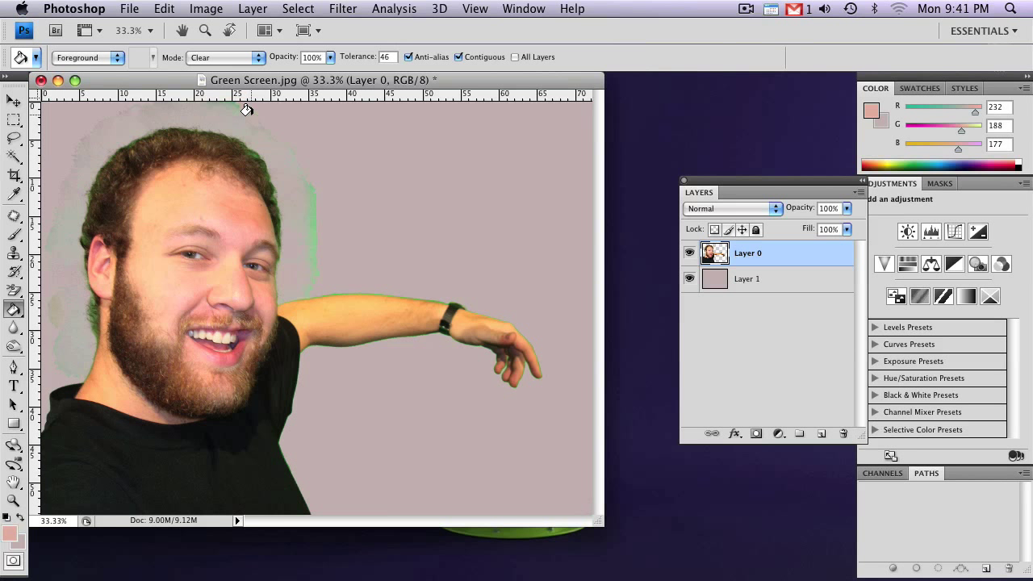
pyautogui.click(311, 200)
# Step: At 200% zoom, clear the green fringe along the arm's top, head outline and under the arm
pyautogui.press('super+equal')
pyautogui.press('super+equal')
pyautogui.press('super+equal')
pyautogui.press('super+equal')
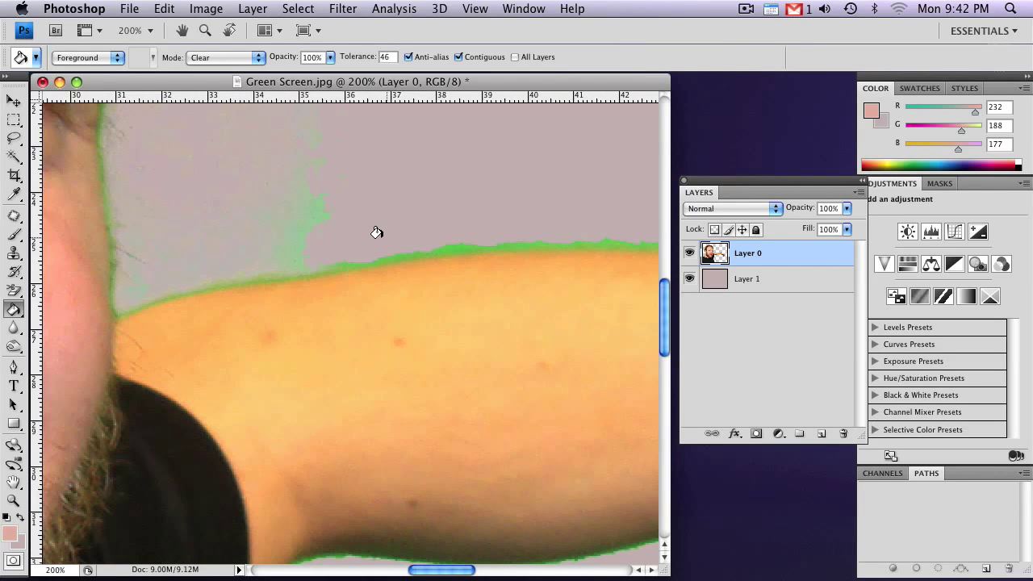
pyautogui.click(440, 246)
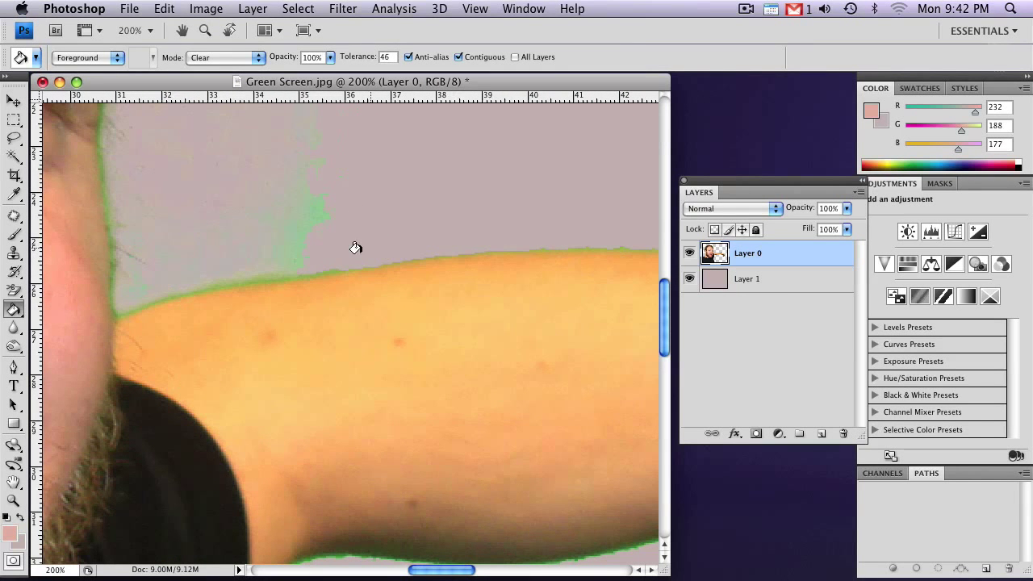
pyautogui.click(263, 274)
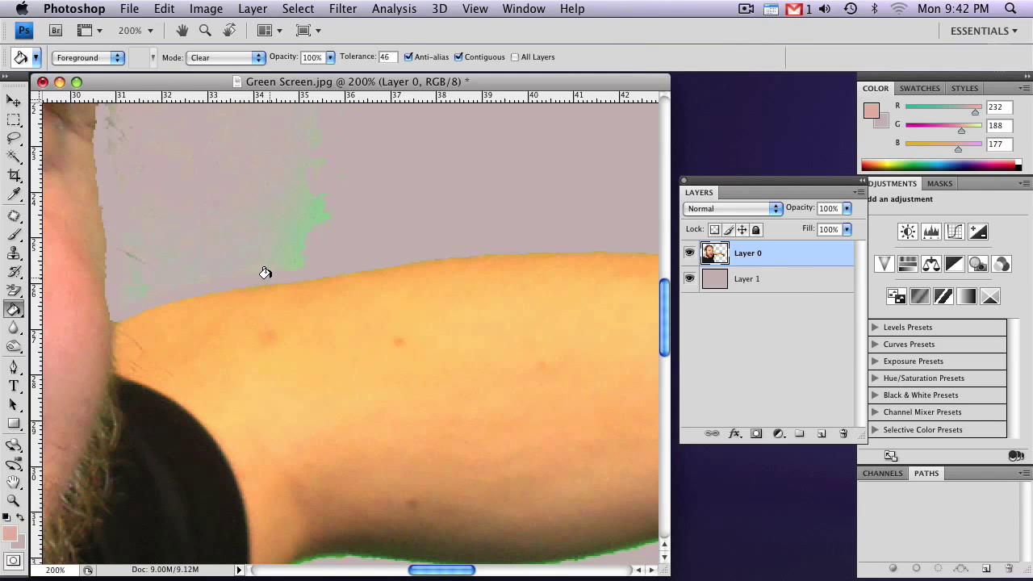
pyautogui.scroll(-5, 298, 265)
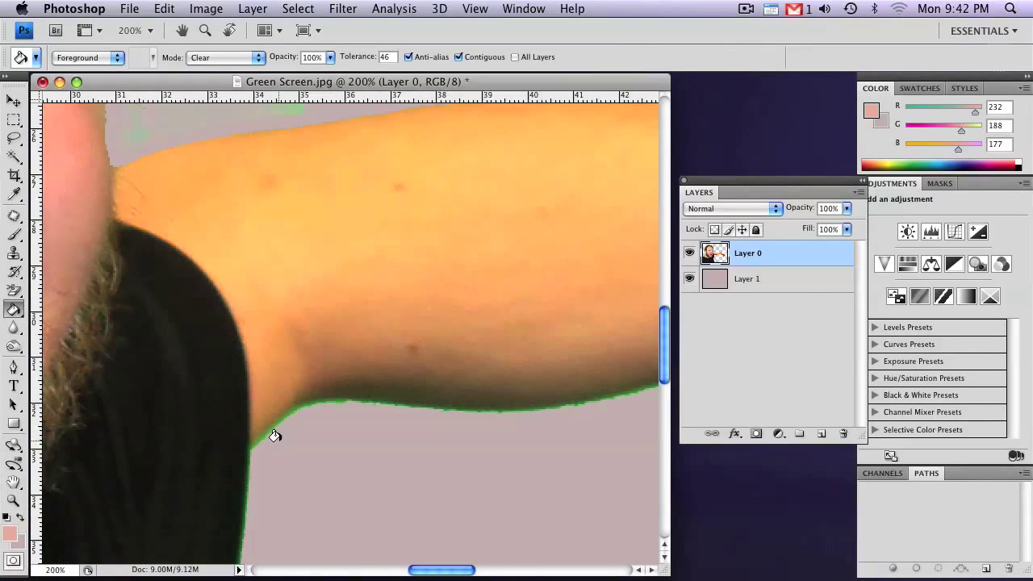
pyautogui.click(274, 436)
pyautogui.click(443, 402)
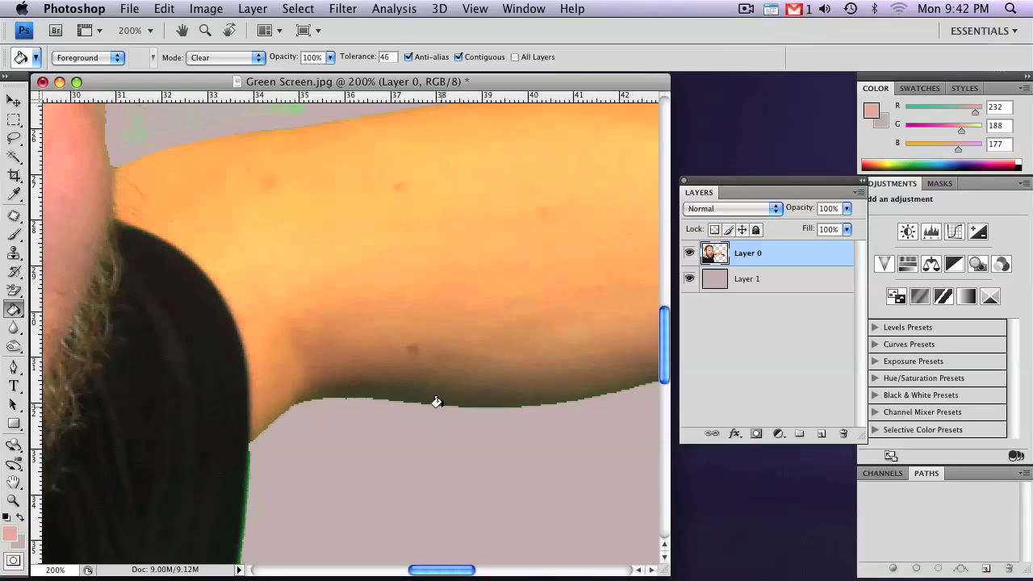
# Step: Clear the green fringe around the watch, fingers and the hand's right edge, then zoom back out
pyautogui.hscroll(10, 437, 415)
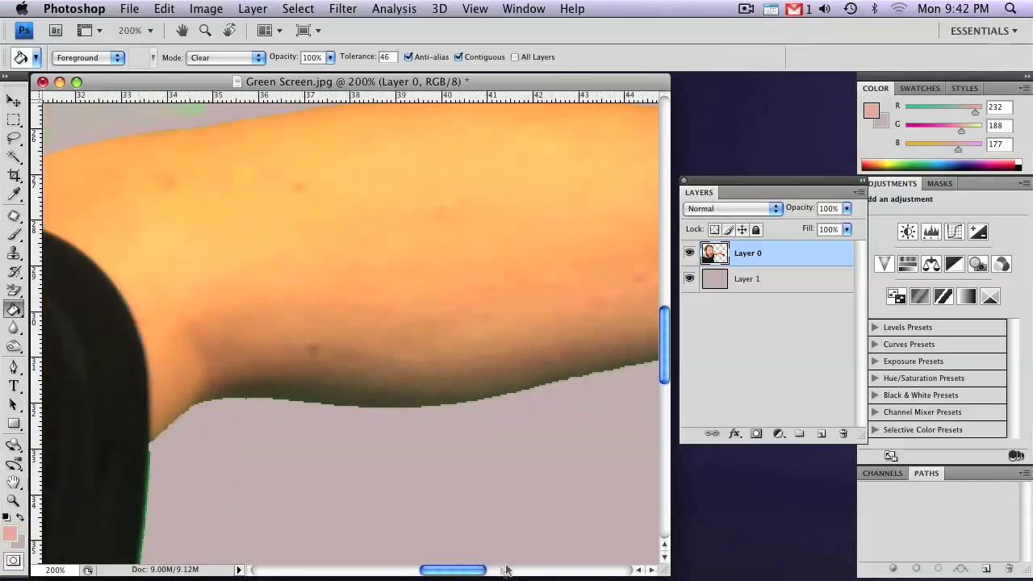
pyautogui.click(553, 333)
pyautogui.click(597, 363)
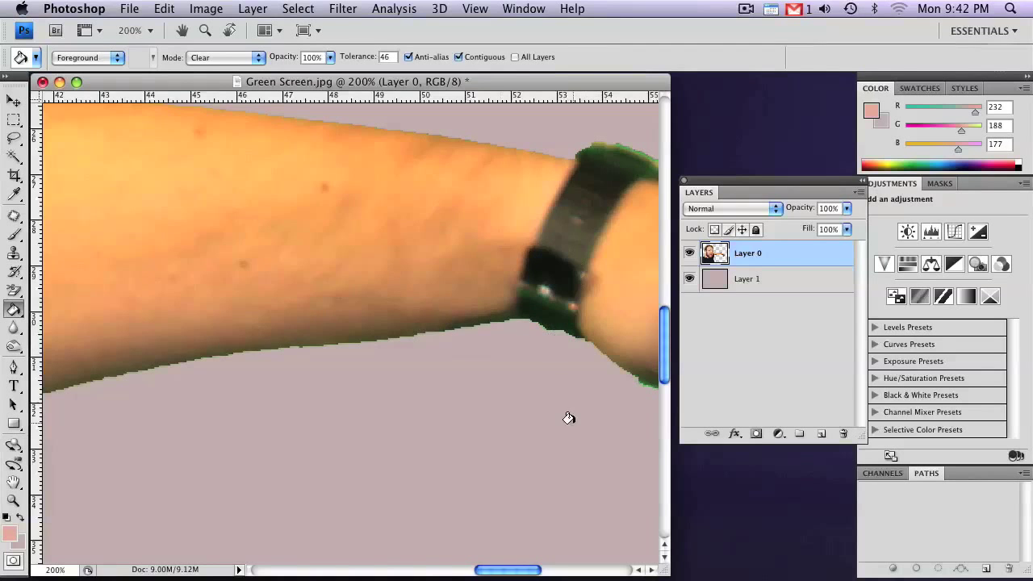
pyautogui.hscroll(8, 569, 419)
pyautogui.click(422, 506)
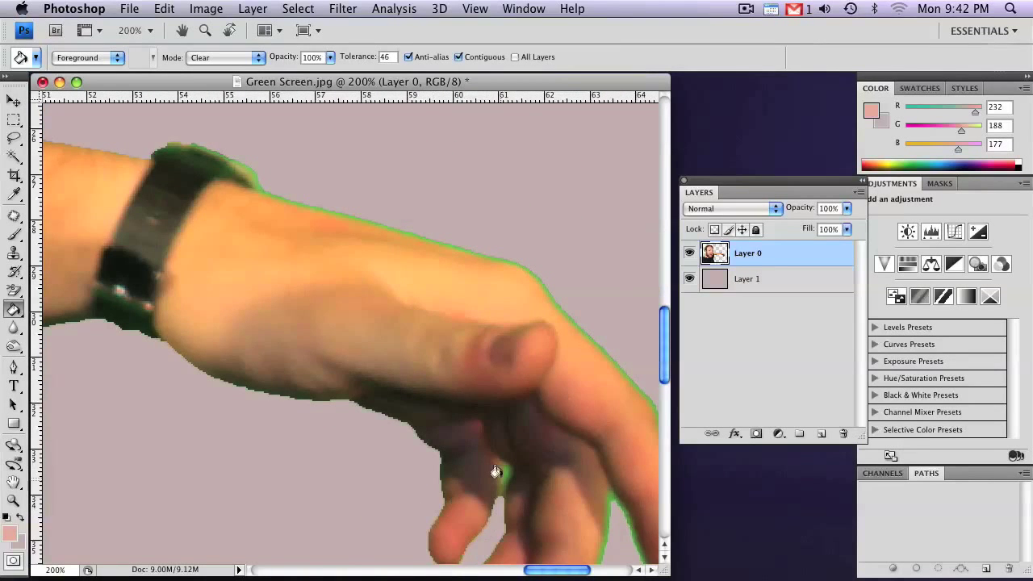
pyautogui.scroll(-5, 498, 473)
pyautogui.click(492, 479)
pyautogui.click(606, 363)
pyautogui.hscroll(2, 604, 472)
pyautogui.click(605, 472)
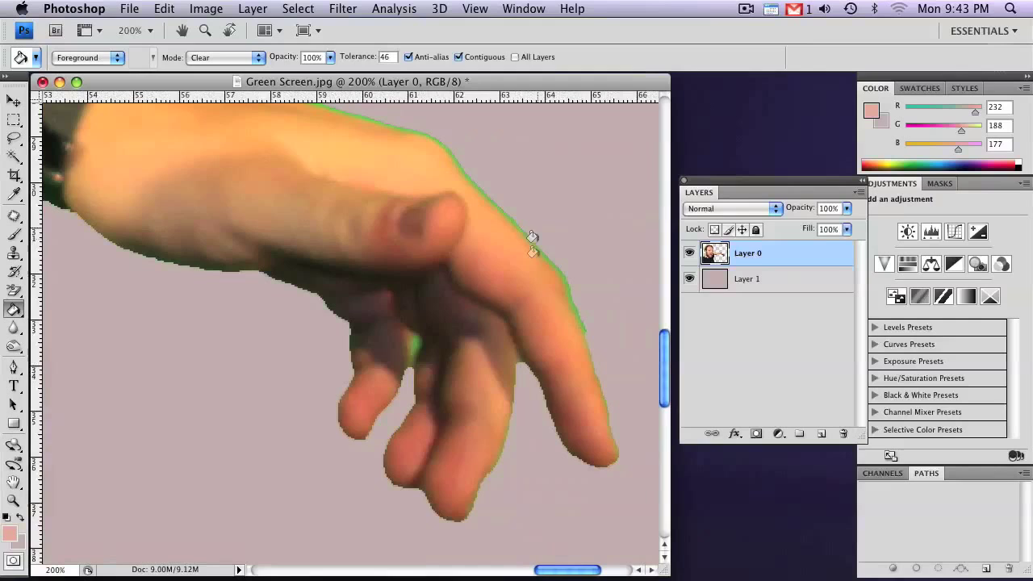
pyautogui.scroll(3, 516, 234)
pyautogui.scroll(4, 355, 371)
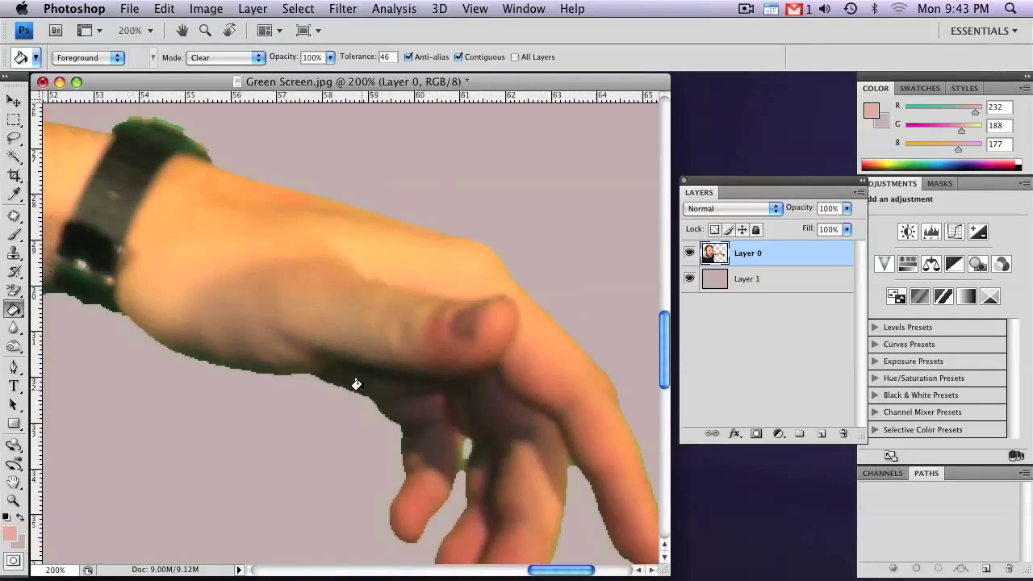
pyautogui.hscroll(-5, 242, 242)
pyautogui.press('super+minus')
pyautogui.press('super+minus')
pyautogui.press('super+minus')
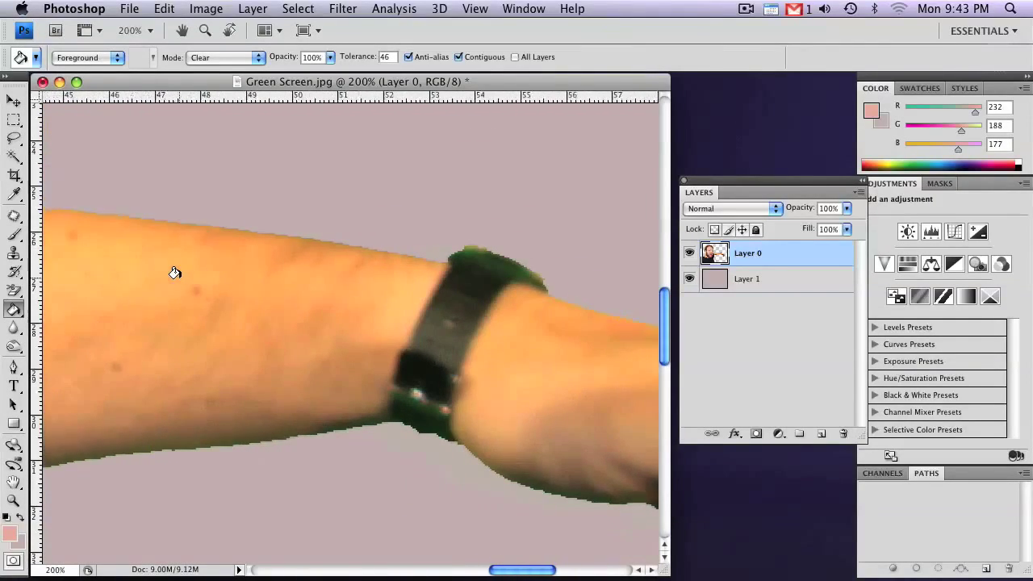
pyautogui.press('super+plus')
pyautogui.press('super+plus')
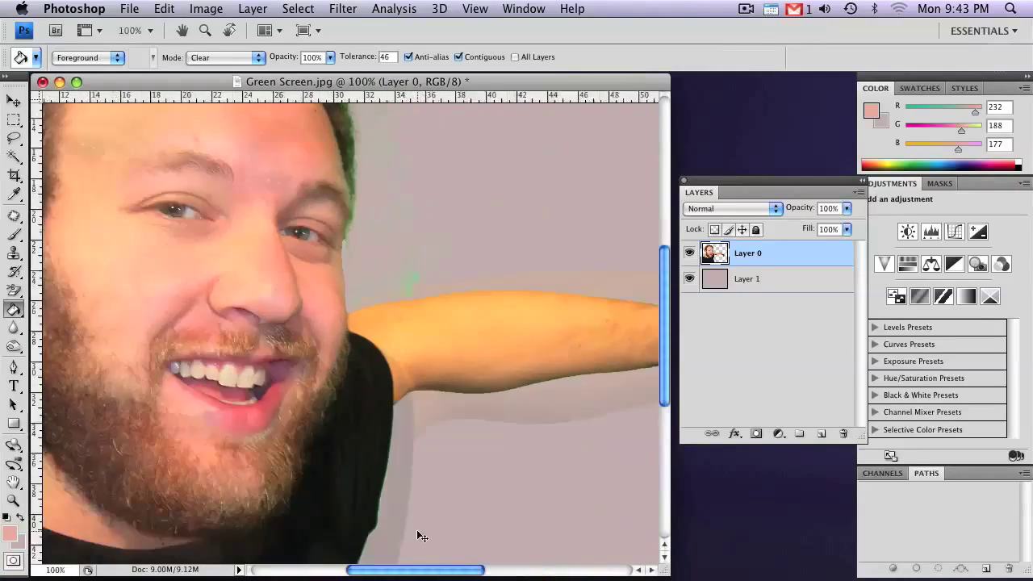
pyautogui.scroll(-5, 514, 353)
pyautogui.press('super+minus')
pyautogui.press('super+minus')
pyautogui.press('super+minus')
pyautogui.press('super+minus')
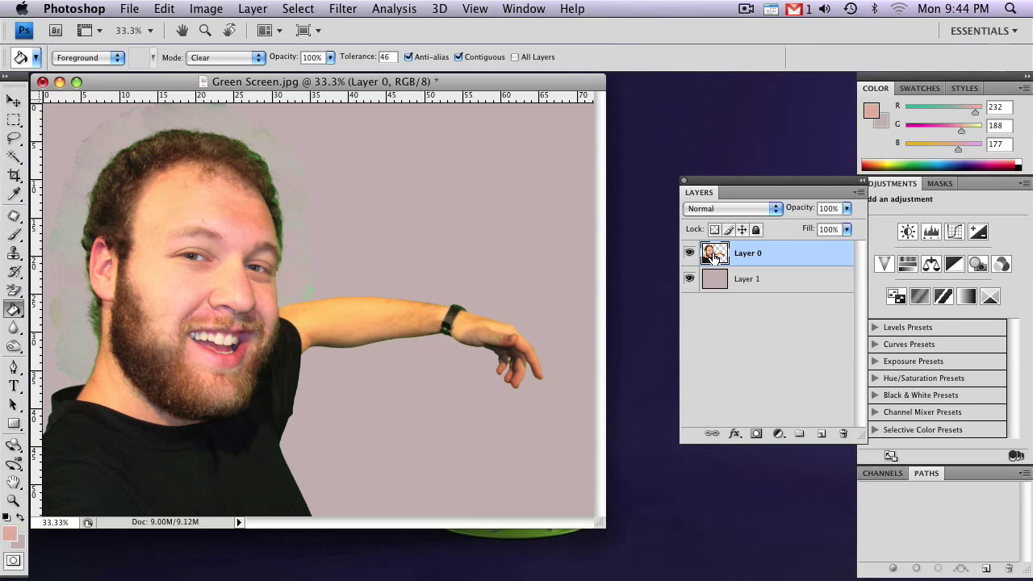
# Step: Select Layer 0's pixels and add a layer mask from the selection
pyautogui.rightClick(714, 257)
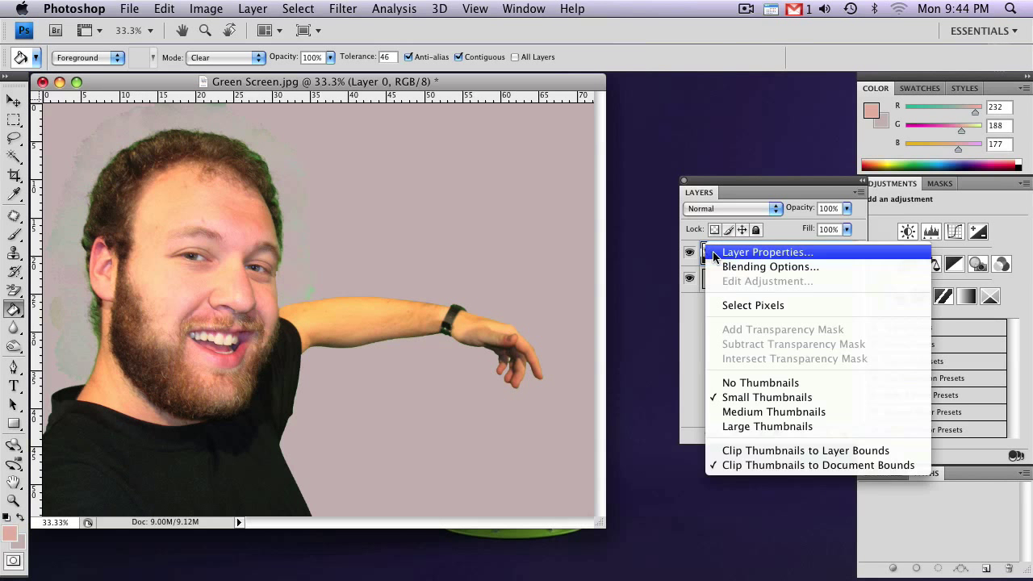
pyautogui.click(750, 305)
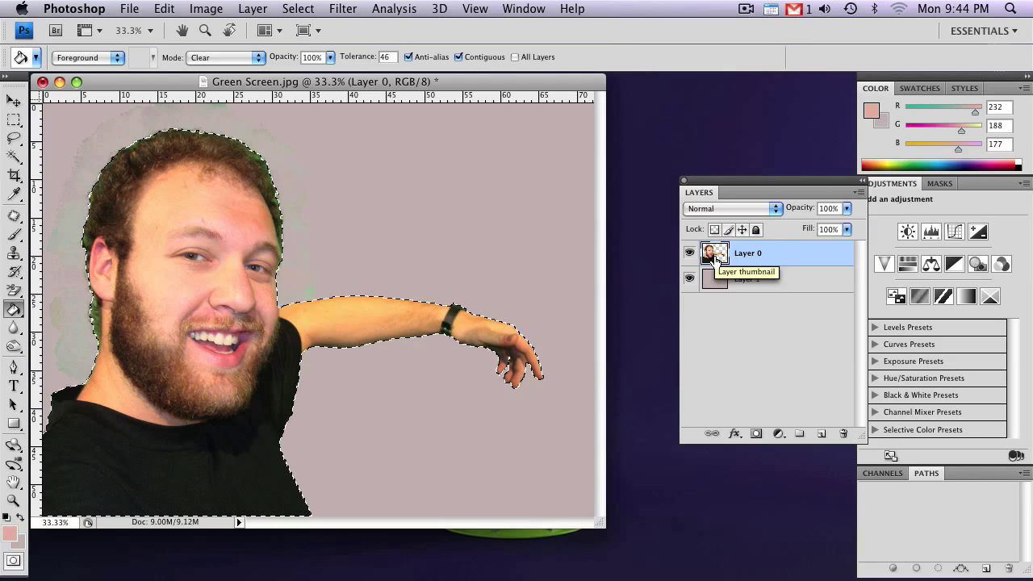
pyautogui.click(756, 435)
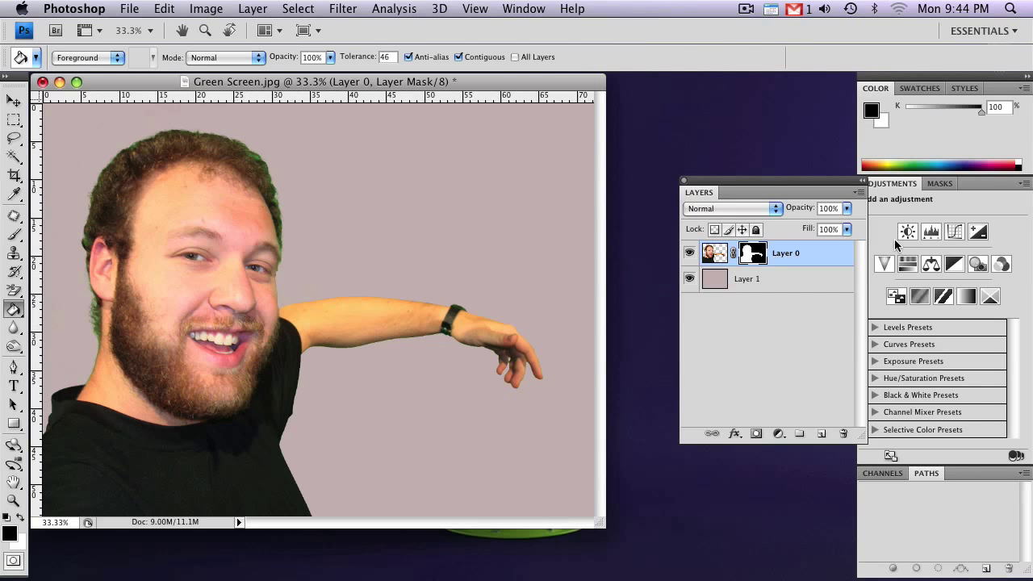
# Step: View Layer 0's mask and paint the hair halo black with a 129 px Overlay brush at 100% opacity
pyautogui.keyDown('alt'); pyautogui.click(757, 255); pyautogui.keyUp('alt')
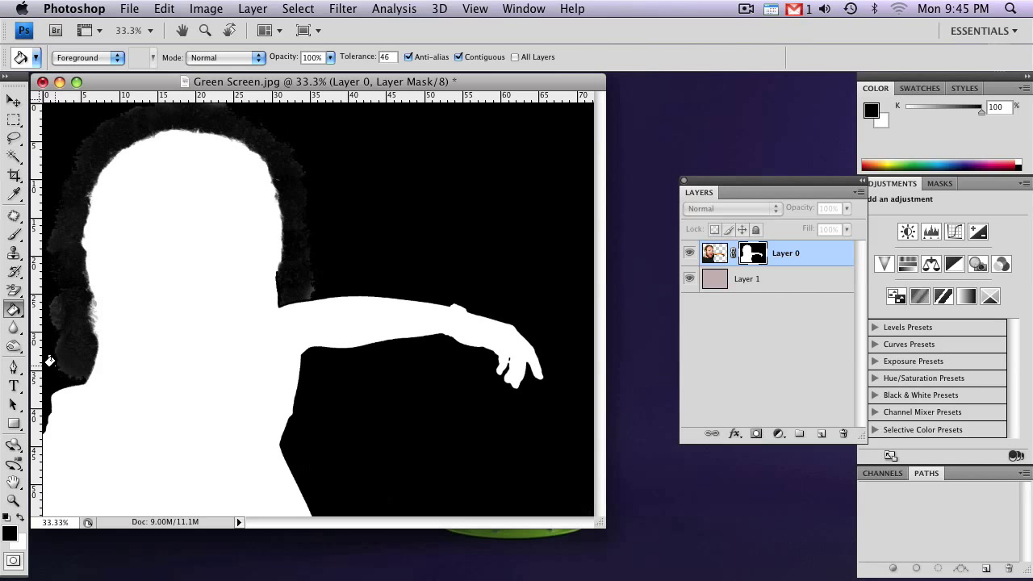
pyautogui.click(14, 234)
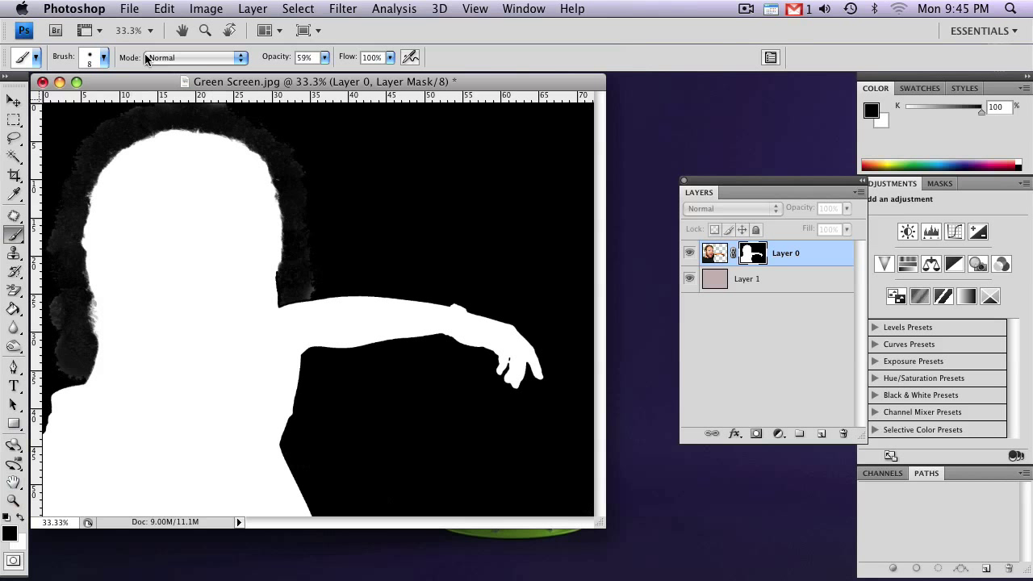
pyautogui.click(103, 57)
pyautogui.moveTo(28, 101); pyautogui.dragTo(45, 100)
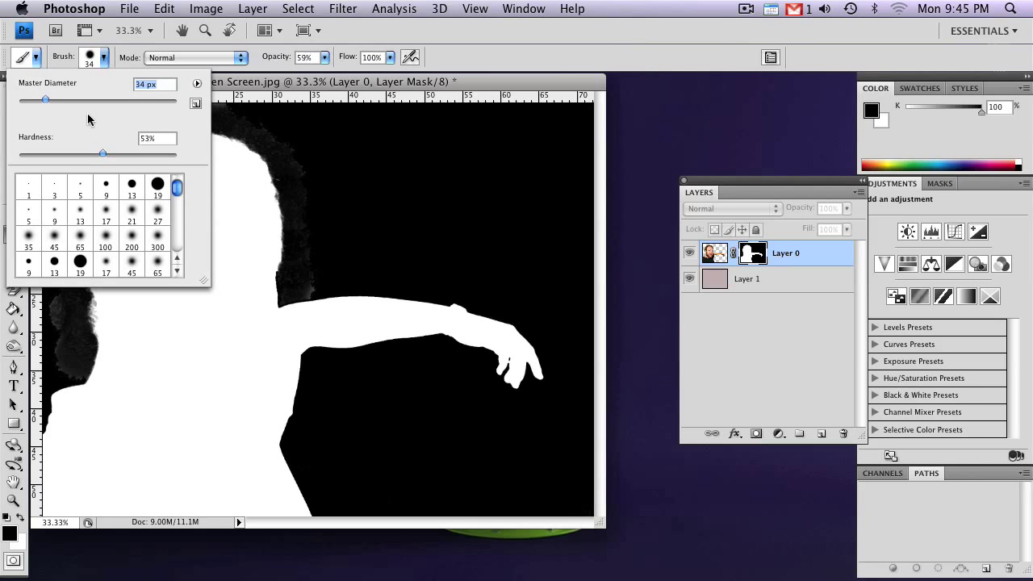
pyautogui.click(58, 101)
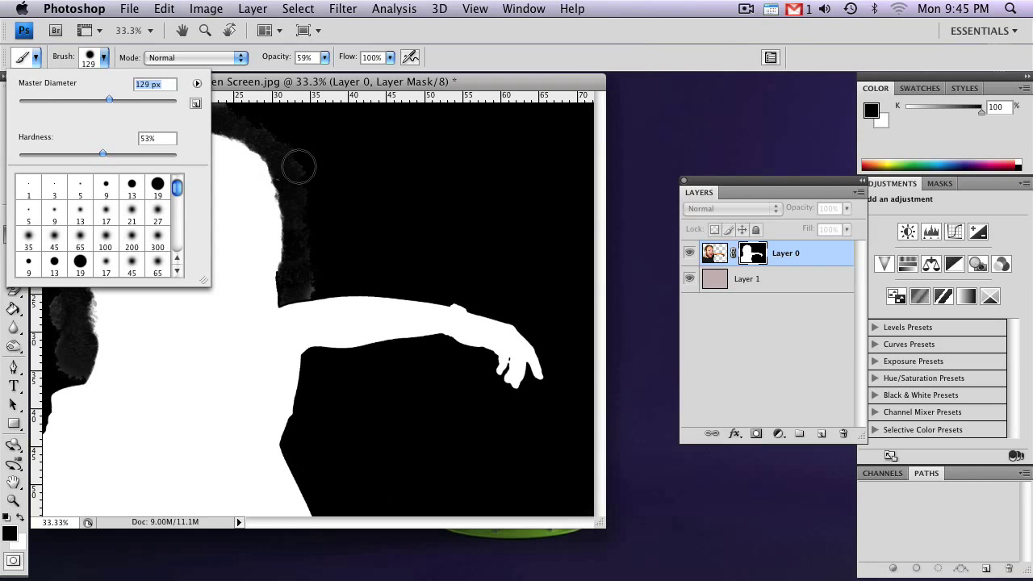
pyautogui.click(103, 57)
pyautogui.click(213, 58)
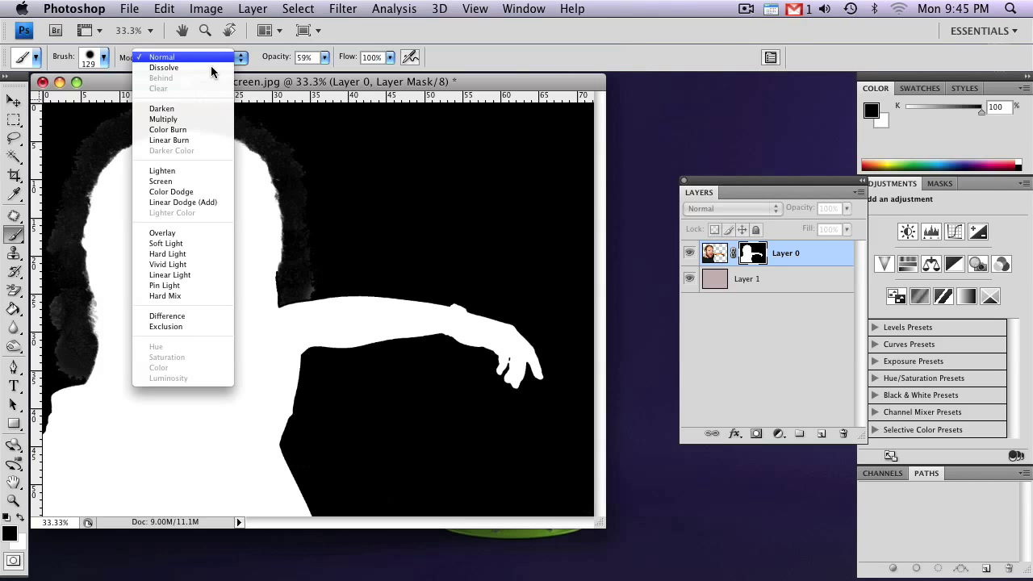
pyautogui.click(196, 235)
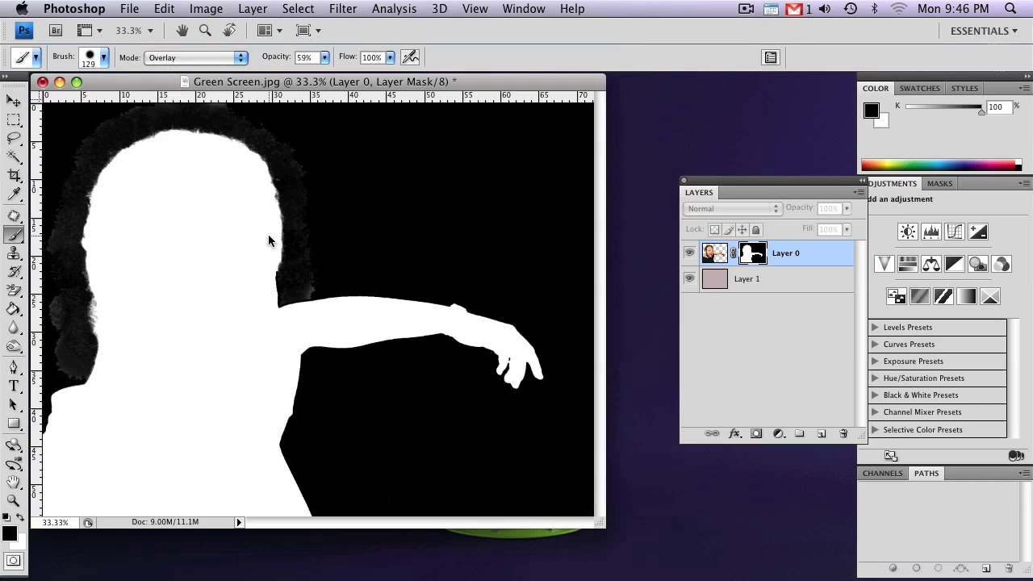
pyautogui.moveTo(285, 61); pyautogui.dragTo(455, 64)
pyautogui.moveTo(288, 137)
pyautogui.mouseDown()
pyautogui.moveTo(310, 231)
pyautogui.moveTo(289, 294)
pyautogui.moveTo(325, 289)
pyautogui.moveTo(297, 285)
pyautogui.moveTo(284, 263)
pyautogui.moveTo(292, 227)
pyautogui.moveTo(271, 139)
pyautogui.moveTo(127, 137)
pyautogui.moveTo(99, 157)
pyautogui.moveTo(68, 217)
pyautogui.moveTo(67, 171)
pyautogui.moveTo(67, 274)
pyautogui.moveTo(48, 232)
pyautogui.moveTo(62, 374)
pyautogui.moveTo(91, 376)
pyautogui.moveTo(96, 343)
pyautogui.moveTo(75, 275)
pyautogui.moveTo(78, 370)
pyautogui.moveTo(99, 290)
pyautogui.mouseUp()
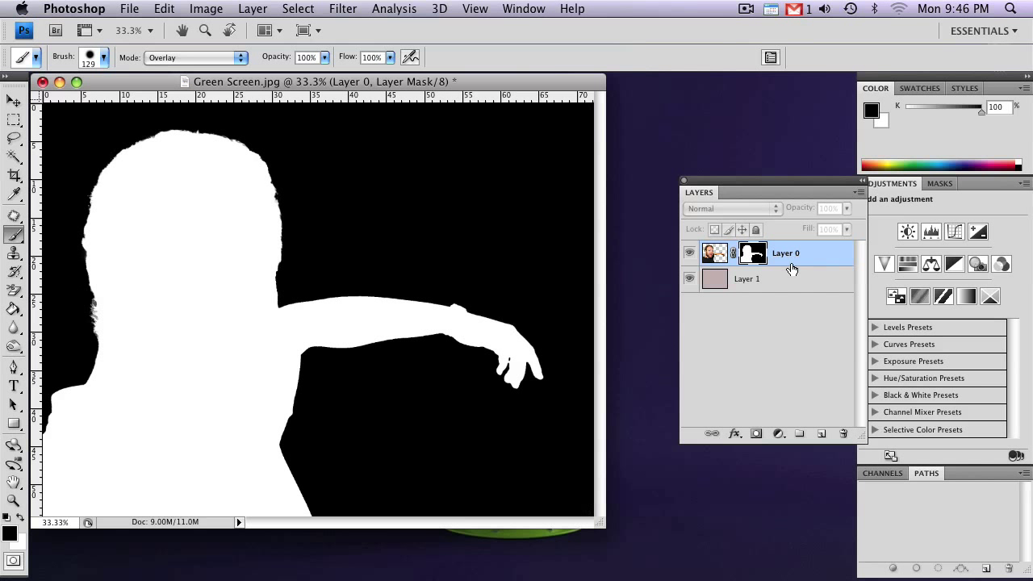
# Step: Display Layer 0's mask alone as a black-and-white silhouette of the man
pyautogui.keyDown('alt'); pyautogui.click(754, 255); pyautogui.keyUp('alt')
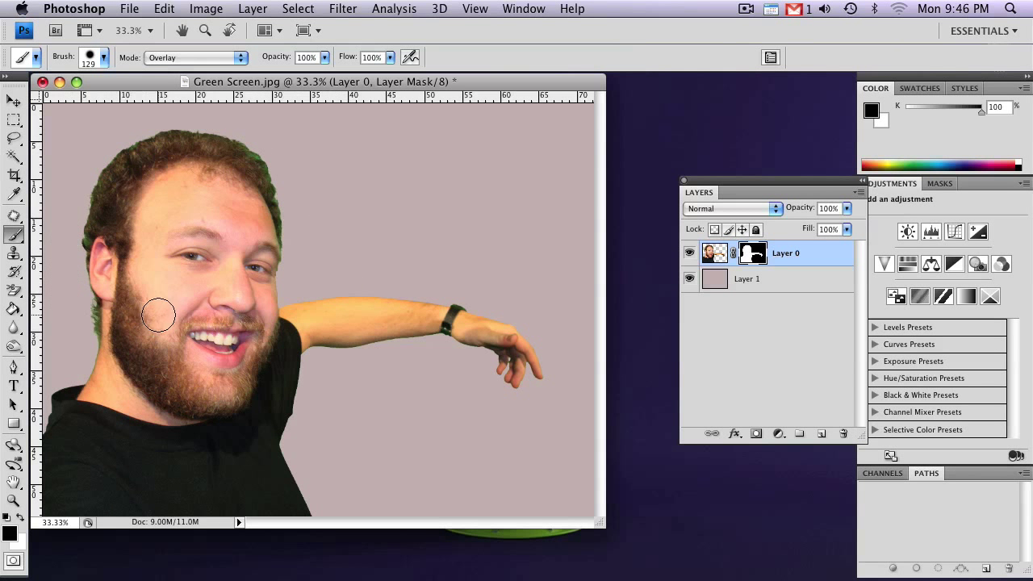
pyautogui.hotkey('alt', '\\')
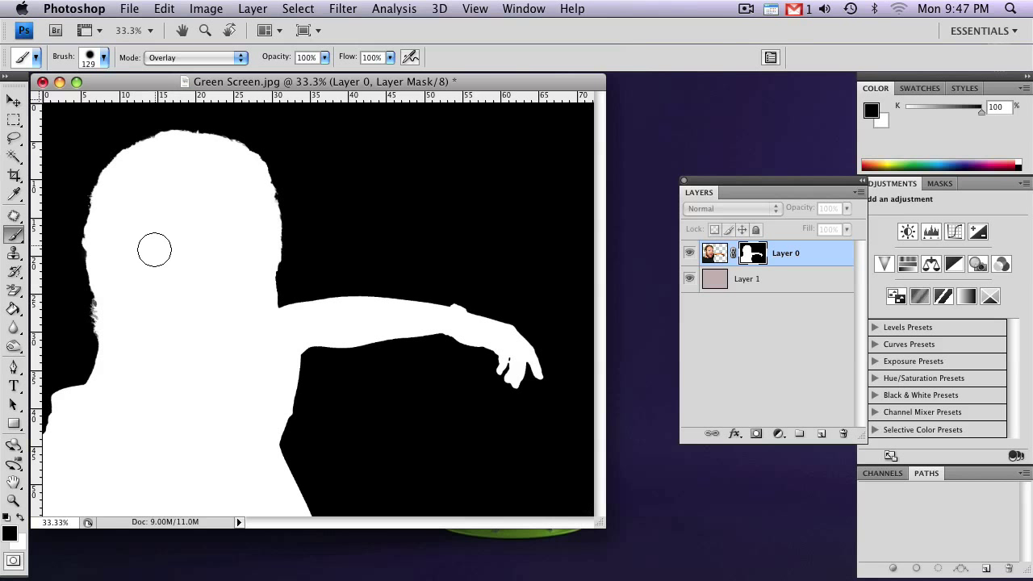
# Step: Set the foreground painting colour to pure white
pyautogui.click(10, 539)
pyautogui.moveTo(627, 184); pyautogui.dragTo(431, 170)
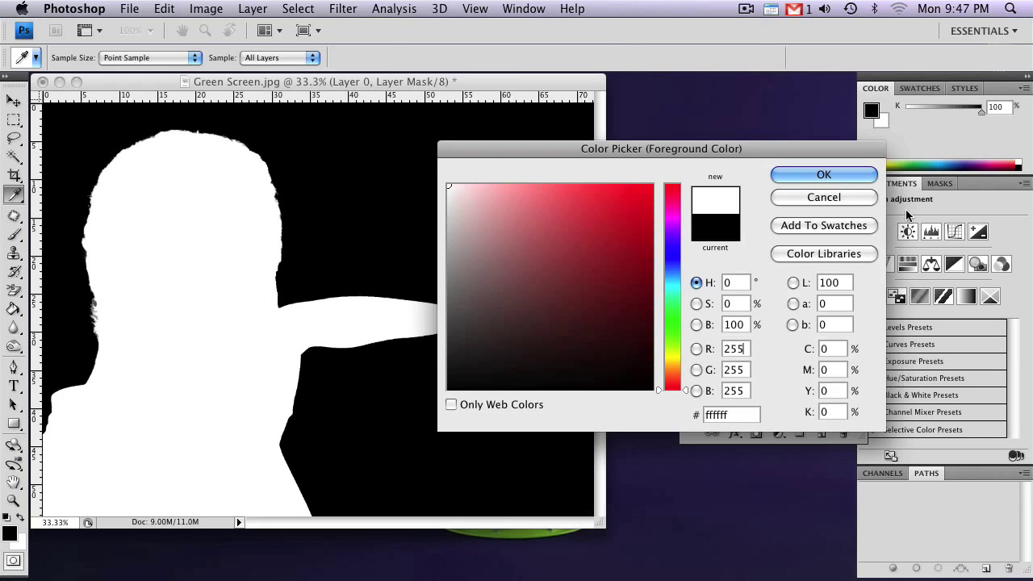
pyautogui.click(833, 173)
# Step: Set the brush mode to Normal and leave mask view to see the composite image
pyautogui.click(198, 57)
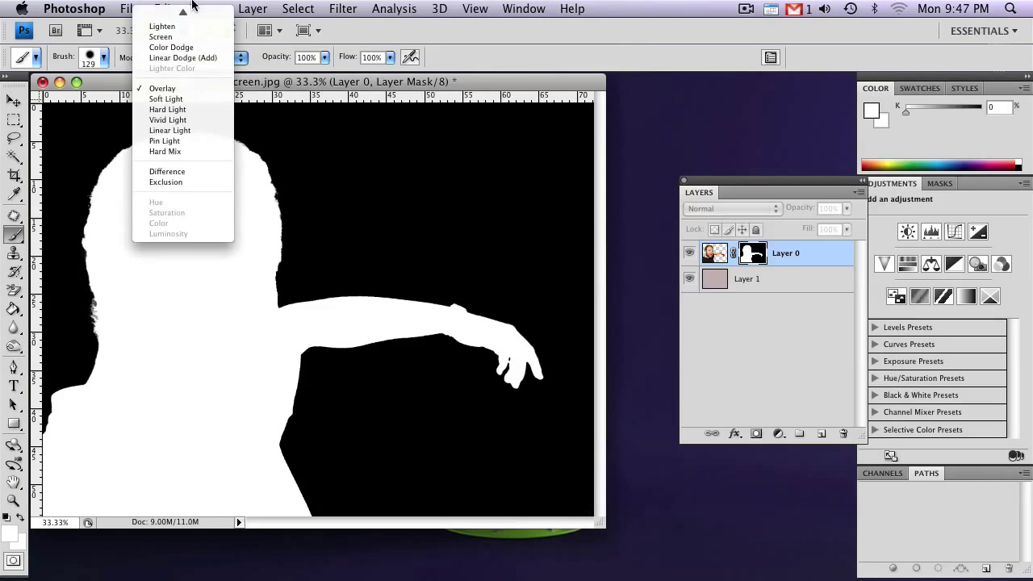
pyautogui.click(176, 18)
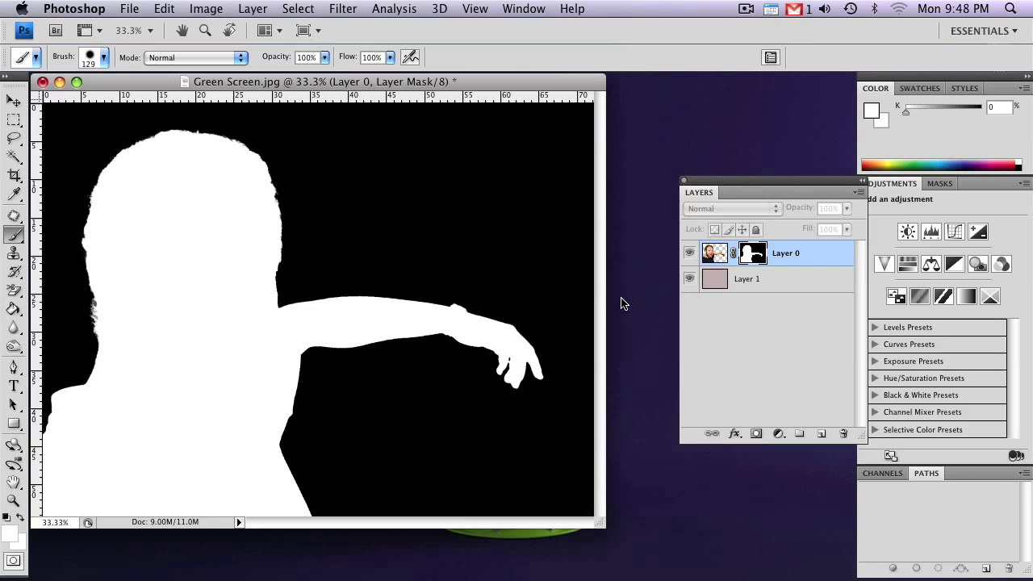
pyautogui.click(751, 257)
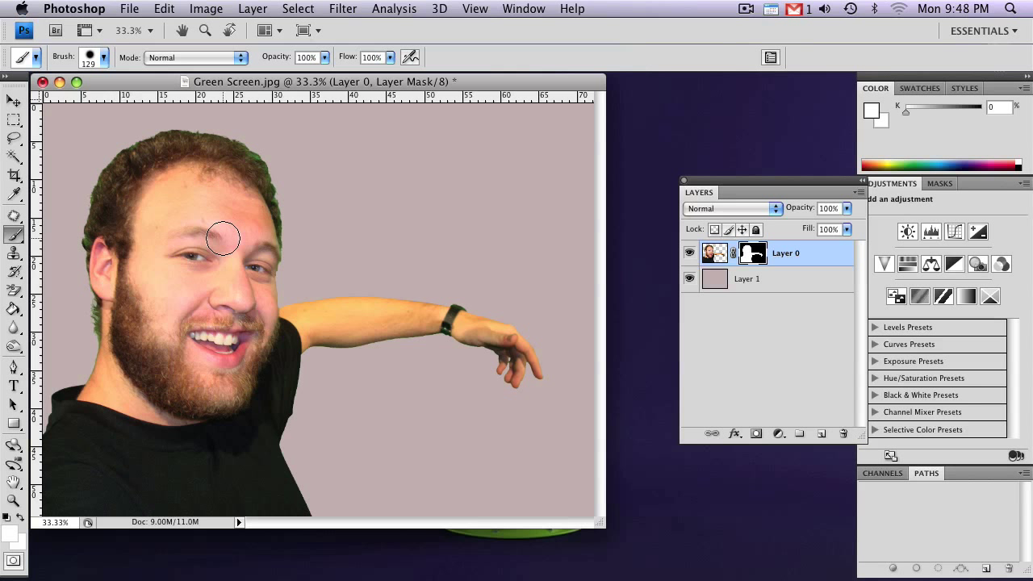
# Step: Load Layer 0's pixels as a selection and add a new Layer 2 in Hue blend mode
pyautogui.rightClick(720, 260)
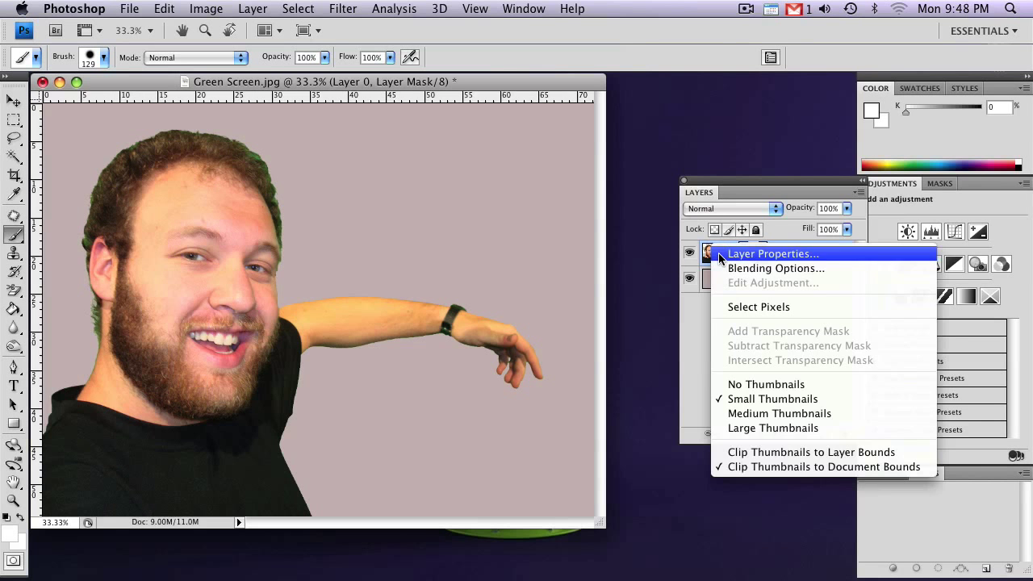
pyautogui.click(757, 307)
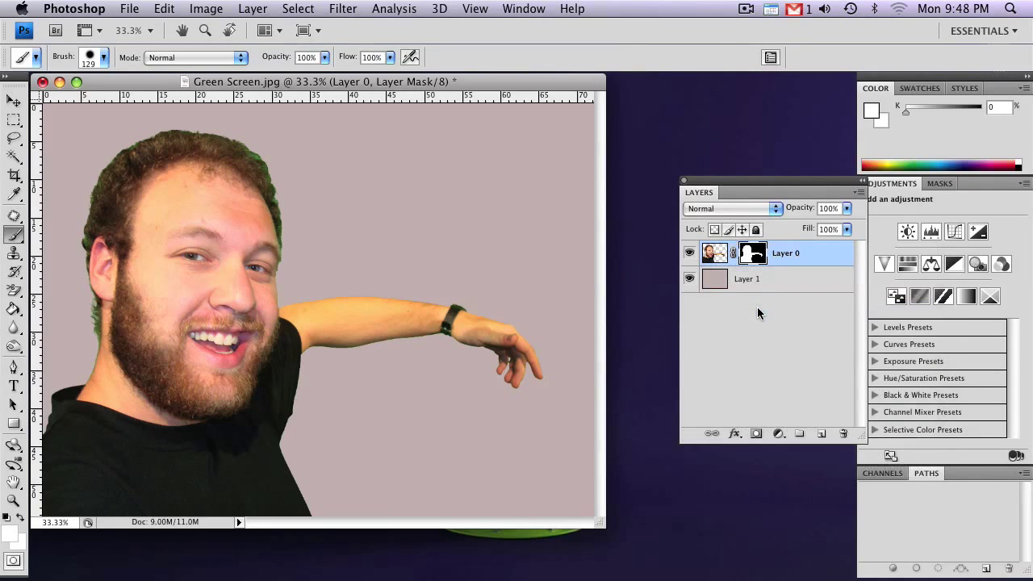
pyautogui.press('super+shift+alt+n')
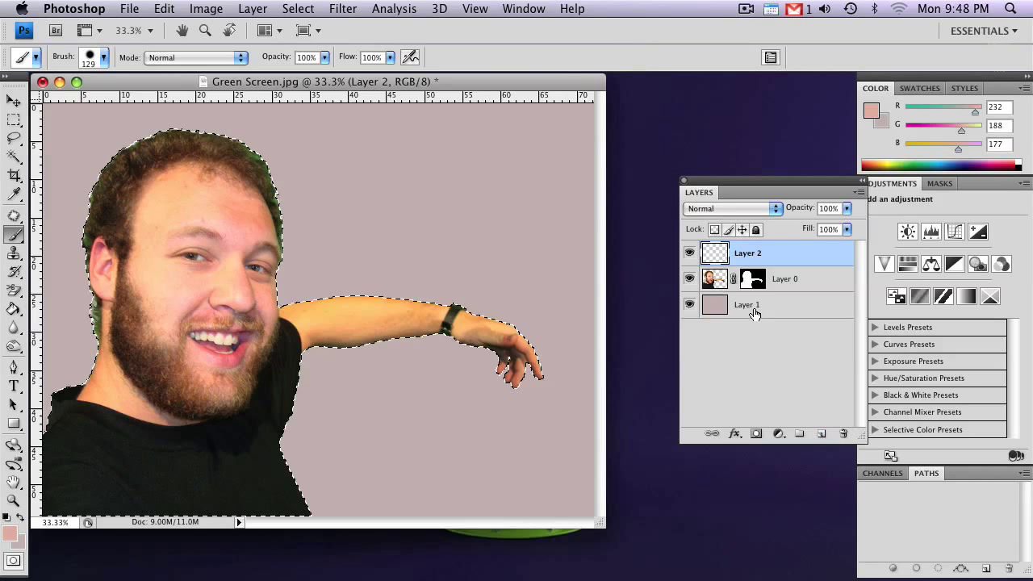
pyautogui.click(736, 208)
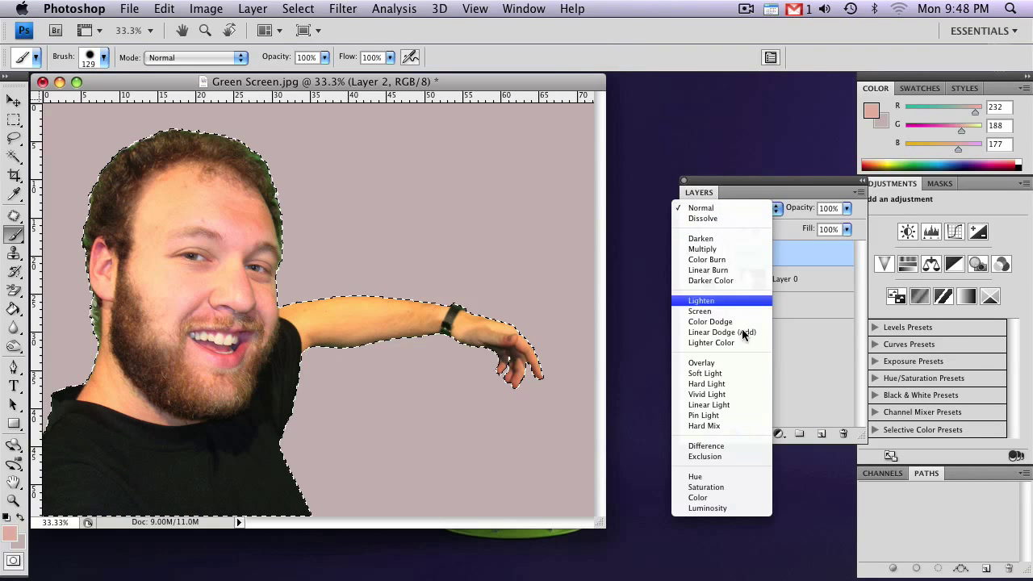
pyautogui.click(693, 478)
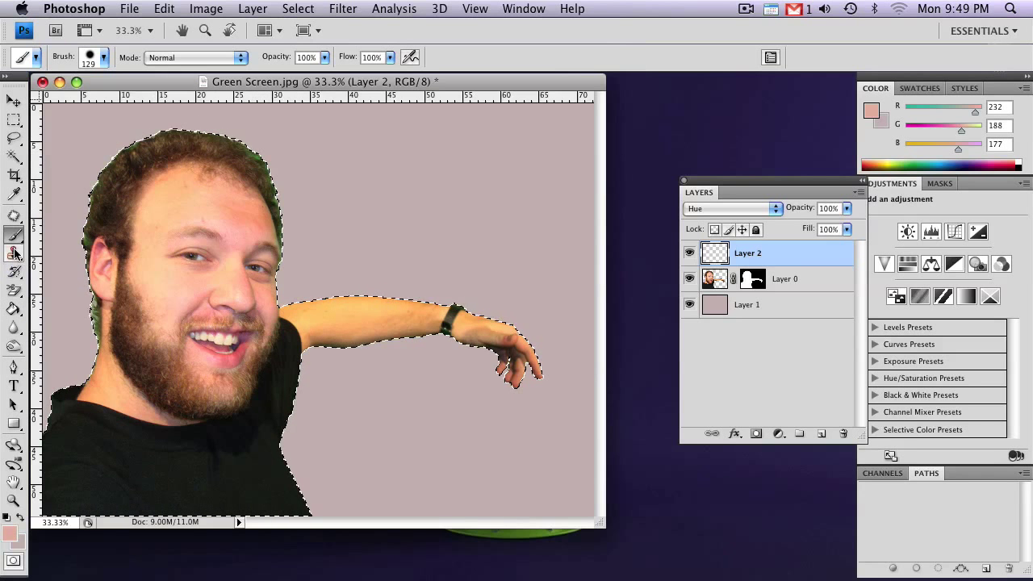
# Step: Sample the man's brown hair colour and paint it over the green fringe on the hair
pyautogui.click(14, 194)
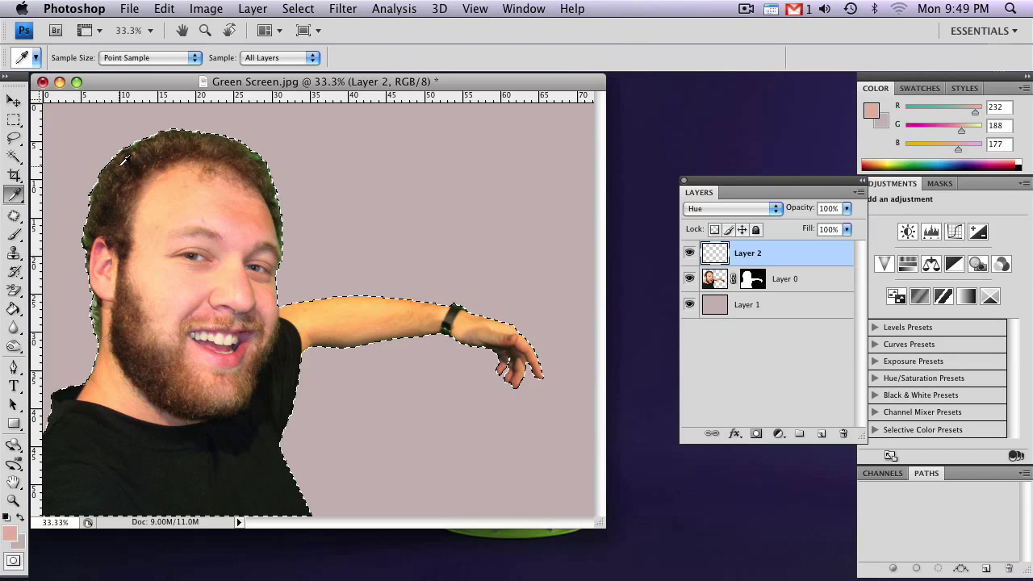
pyautogui.click(124, 160)
pyautogui.click(117, 170)
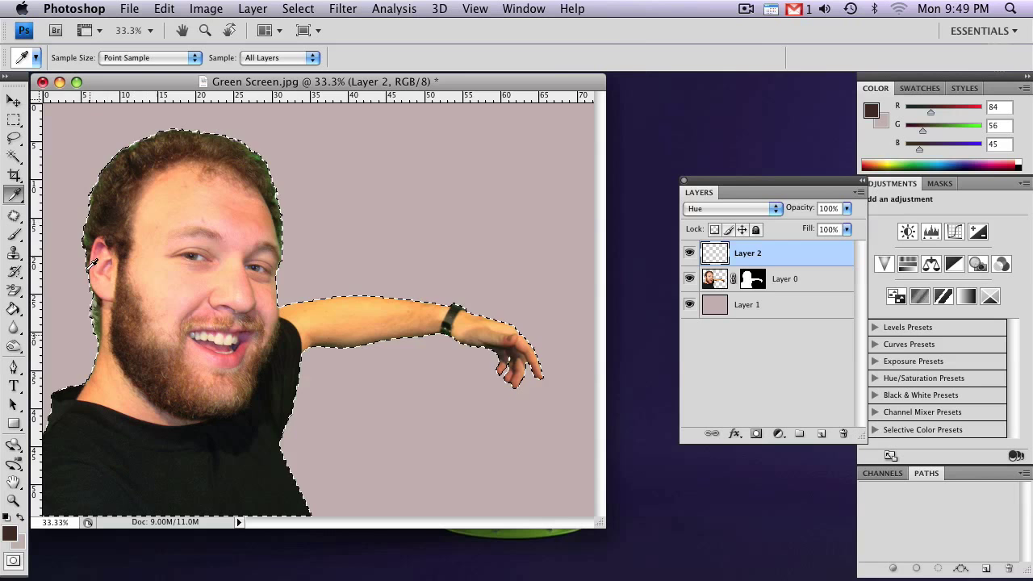
pyautogui.click(13, 234)
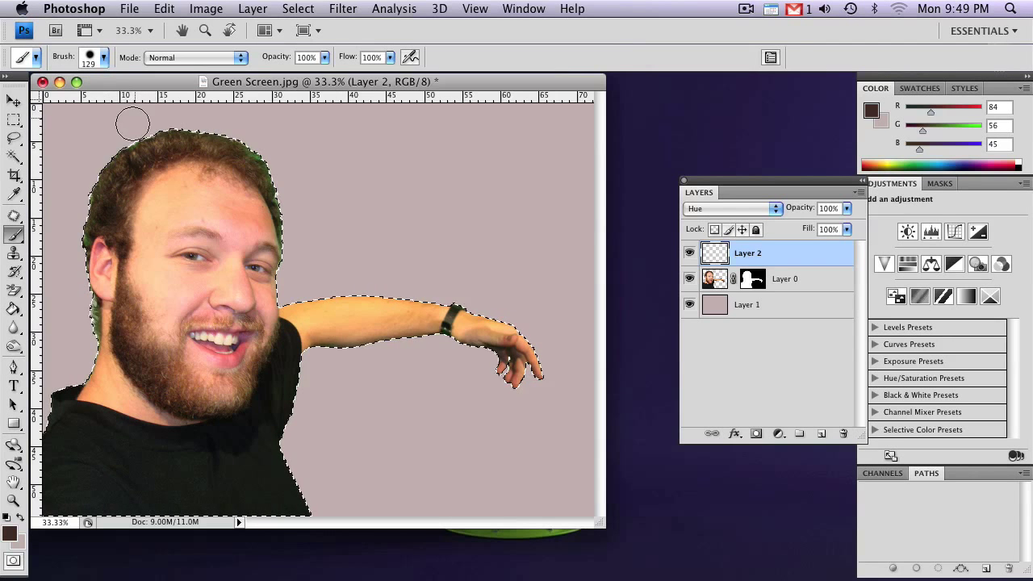
pyautogui.keyDown('alt'); pyautogui.click(138, 166); pyautogui.keyUp('alt')
pyautogui.moveTo(234, 140)
pyautogui.mouseDown()
pyautogui.moveTo(265, 156)
pyautogui.moveTo(285, 196)
pyautogui.mouseUp()
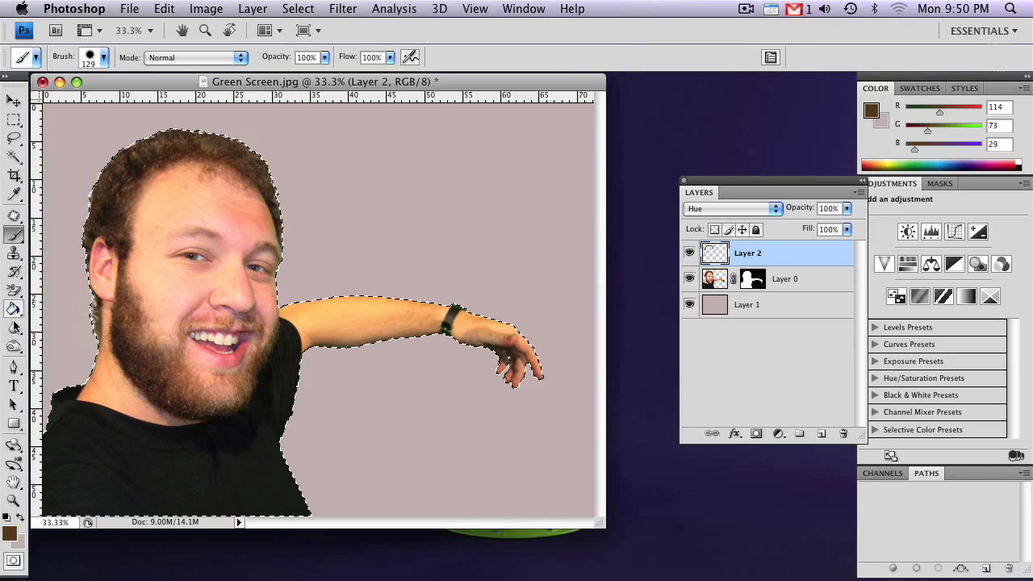
# Step: Sample the face's skin tone and paint it with a 40 px brush over the green spill from ear to hand
pyautogui.click(13, 195)
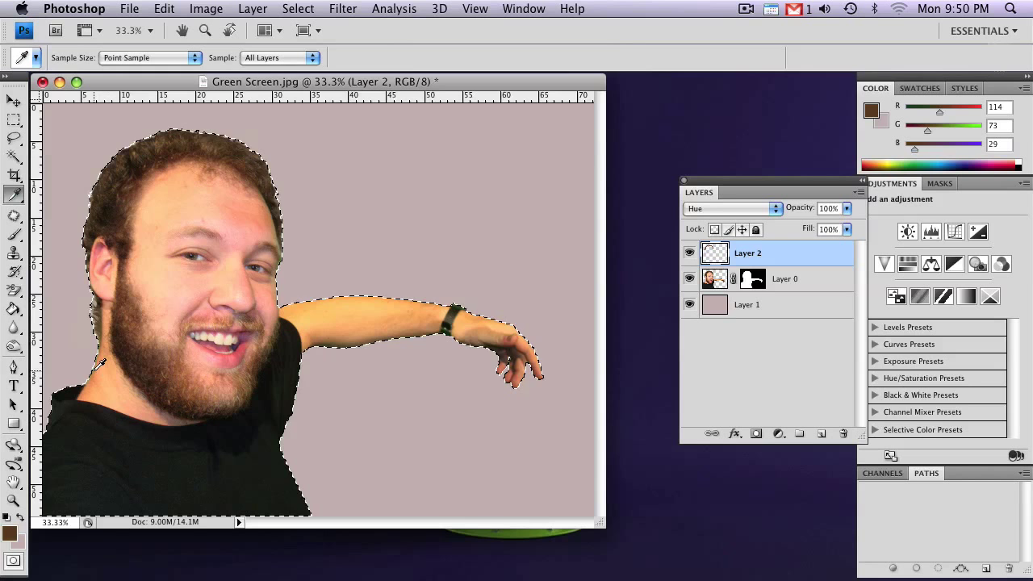
pyautogui.click(98, 267)
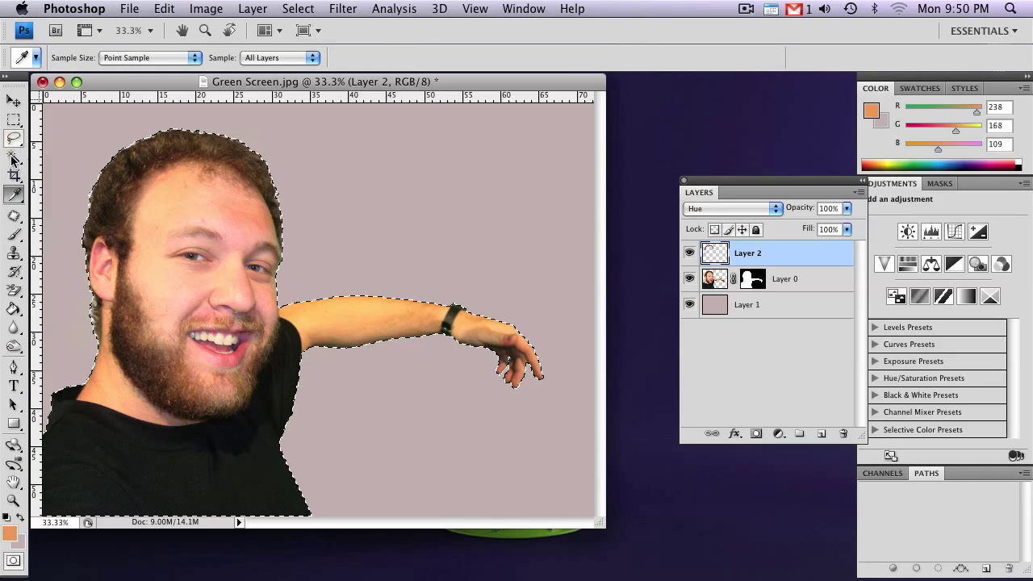
pyautogui.click(14, 234)
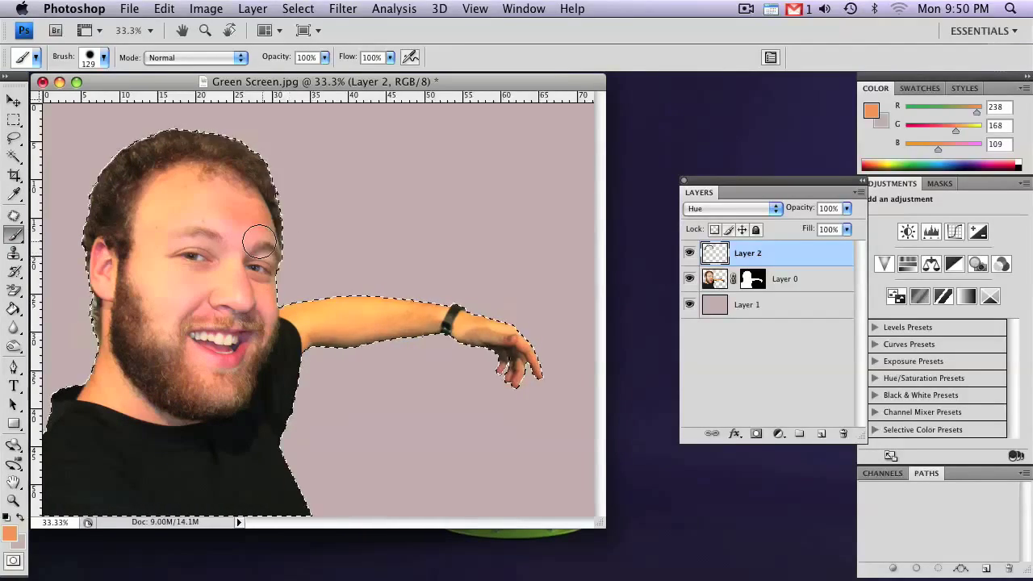
pyautogui.press('[')
pyautogui.press('[')
pyautogui.press('[')
pyautogui.press('[')
pyautogui.press('[')
pyautogui.press('[')
pyautogui.moveTo(500, 302)
pyautogui.mouseDown()
pyautogui.moveTo(477, 313)
pyautogui.moveTo(502, 361)
pyautogui.mouseUp()
# Step: Zoom to 100%, shrink the brush to 25 px and sample the forearm's skin brown
pyautogui.press('i')
pyautogui.press('d')
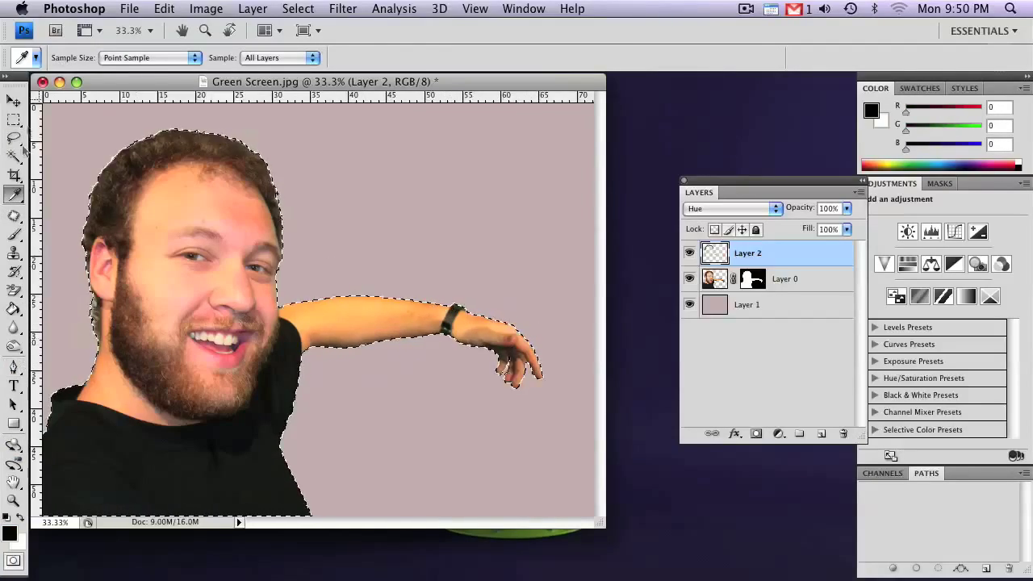
pyautogui.press('b')
pyautogui.hotkey('ctrl', 'alt', '0')
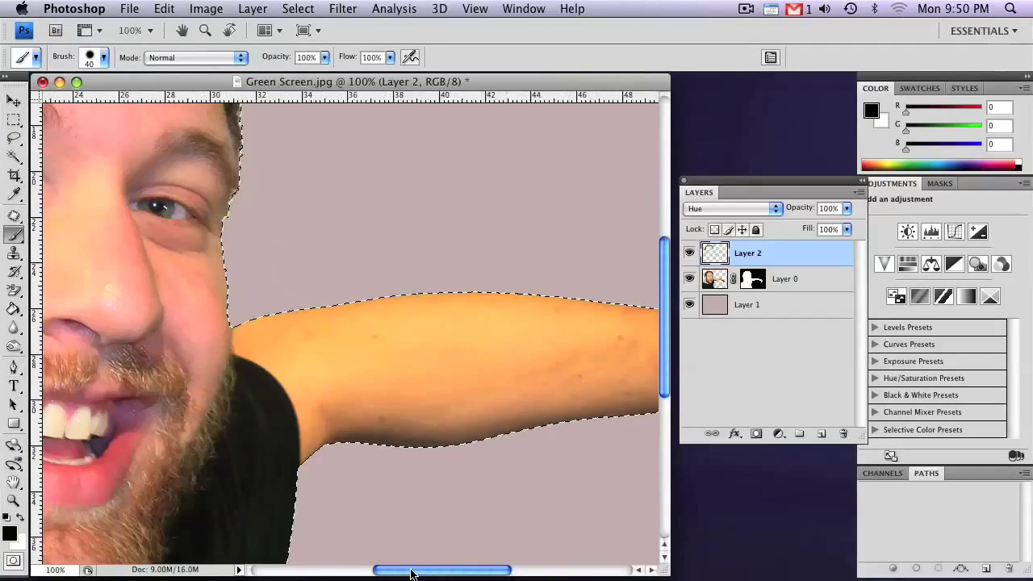
pyautogui.moveTo(411, 573); pyautogui.dragTo(497, 573)
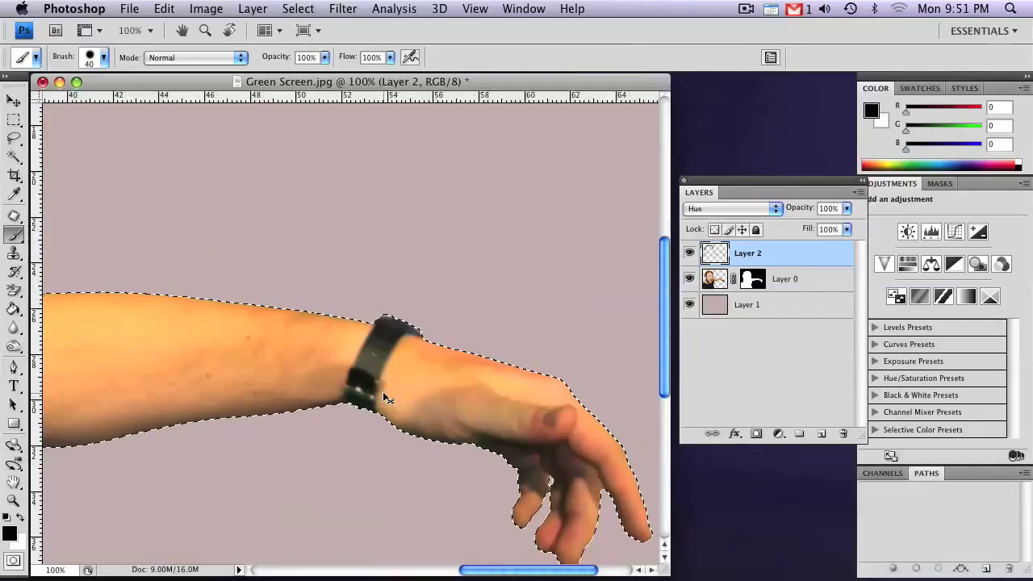
pyautogui.press('[')
pyautogui.press('[')
pyautogui.press('[')
pyautogui.press('[')
pyautogui.press('[')
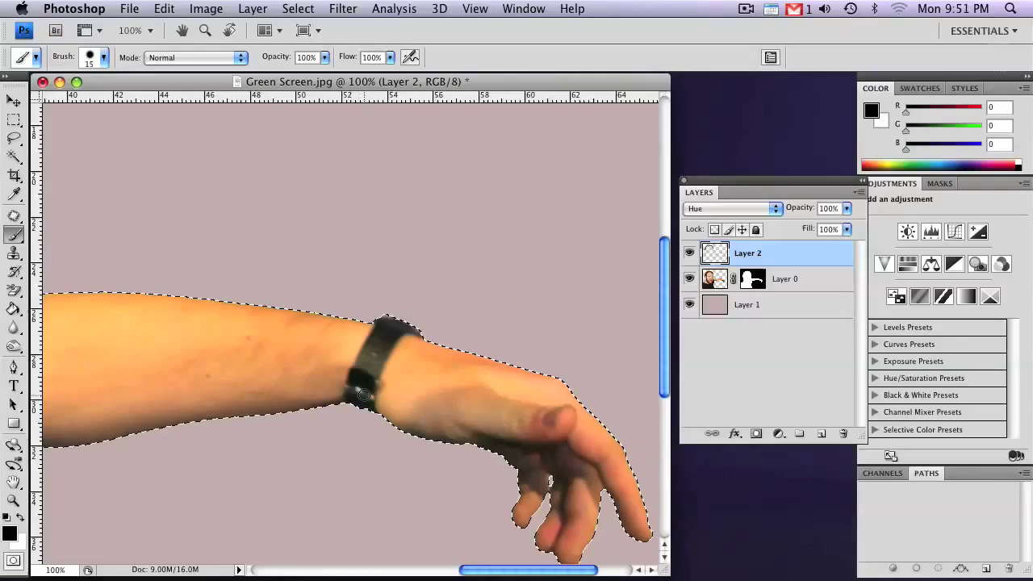
pyautogui.press('i')
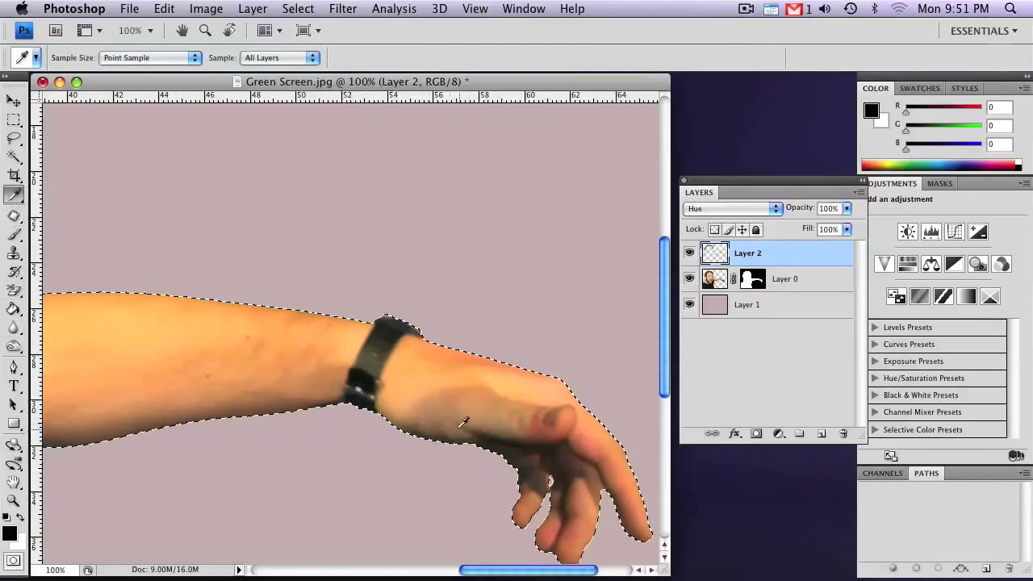
pyautogui.click(463, 425)
pyautogui.press('b')
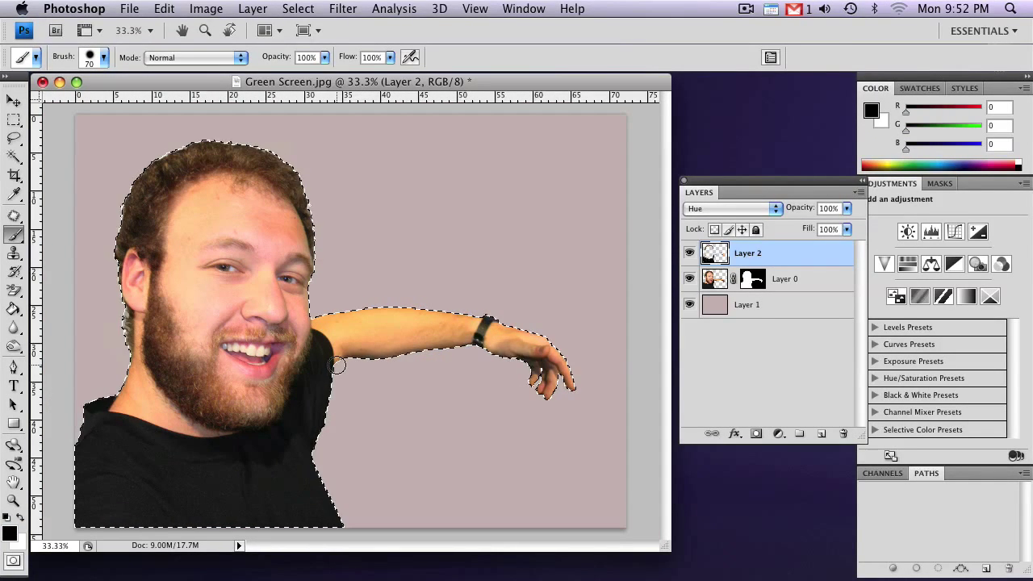
# Step: Deselect the man's outline with Ctrl+D
pyautogui.hotkey('ctrl', 'd')
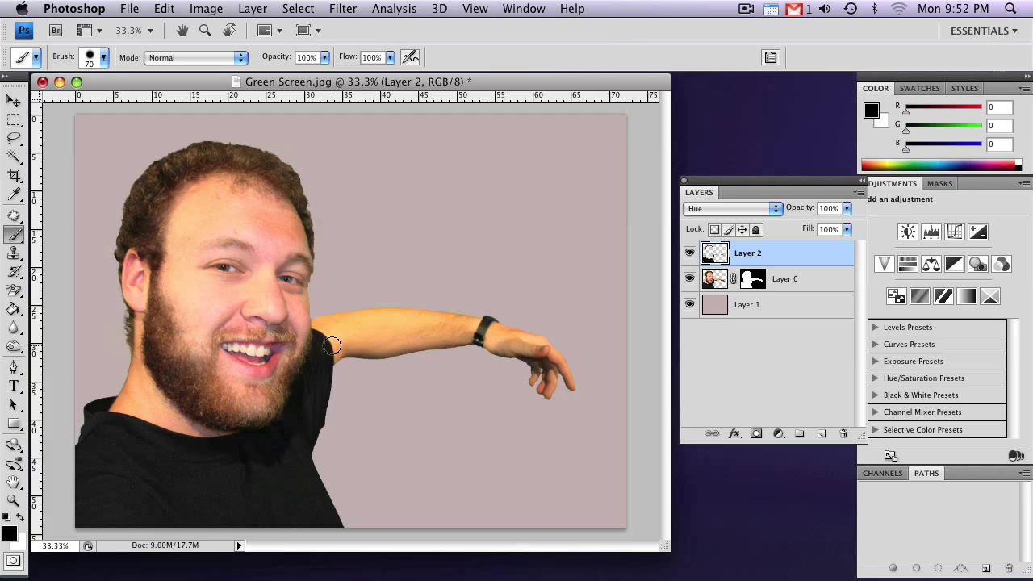